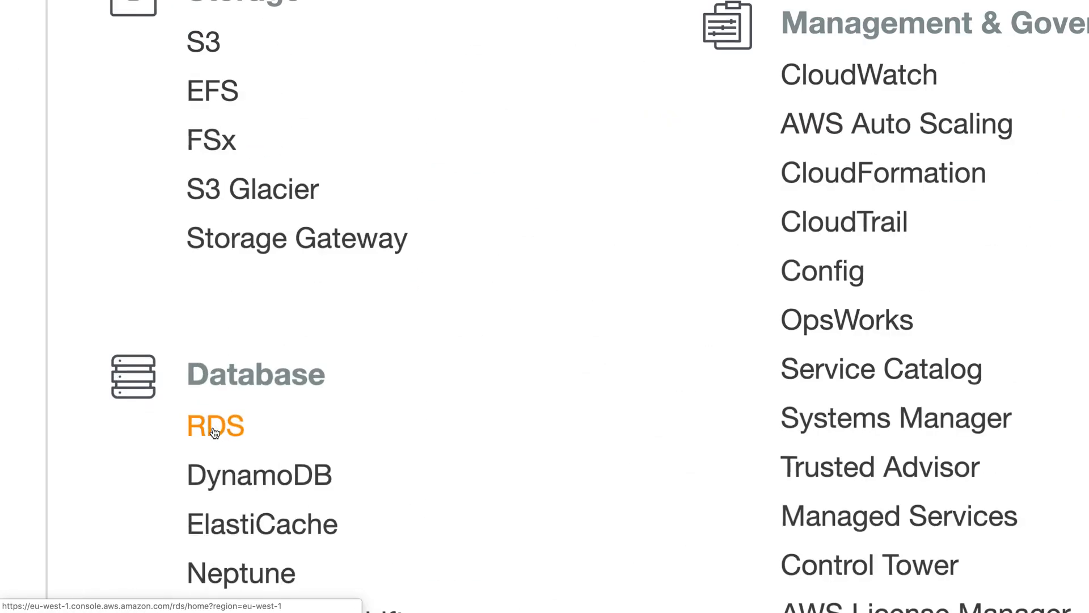
- Go to the RDS service and begin creating a new database
left_click(214, 430)
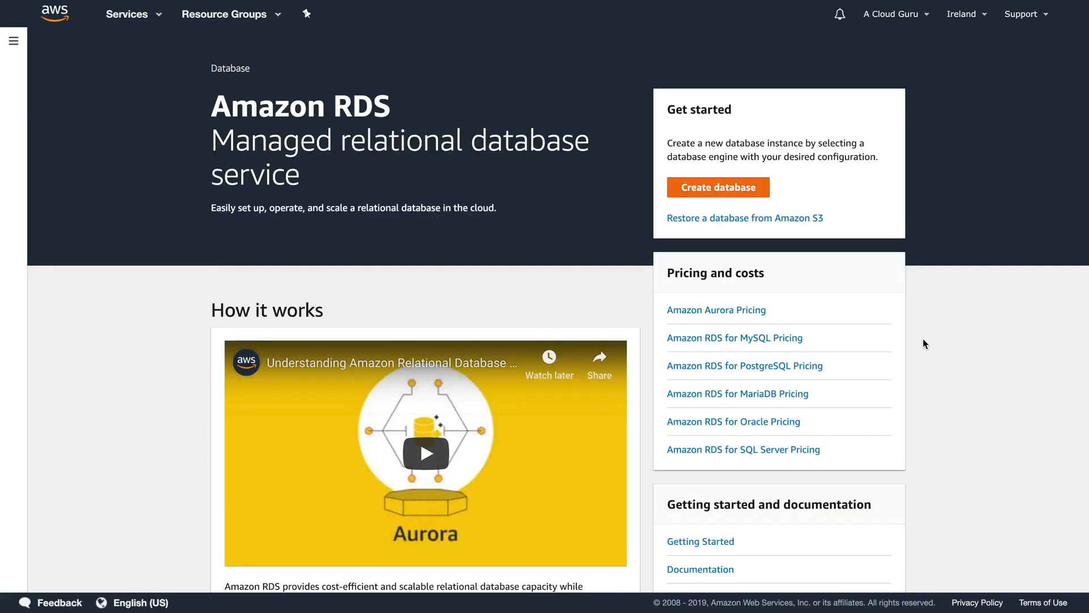
left_click(712, 193)
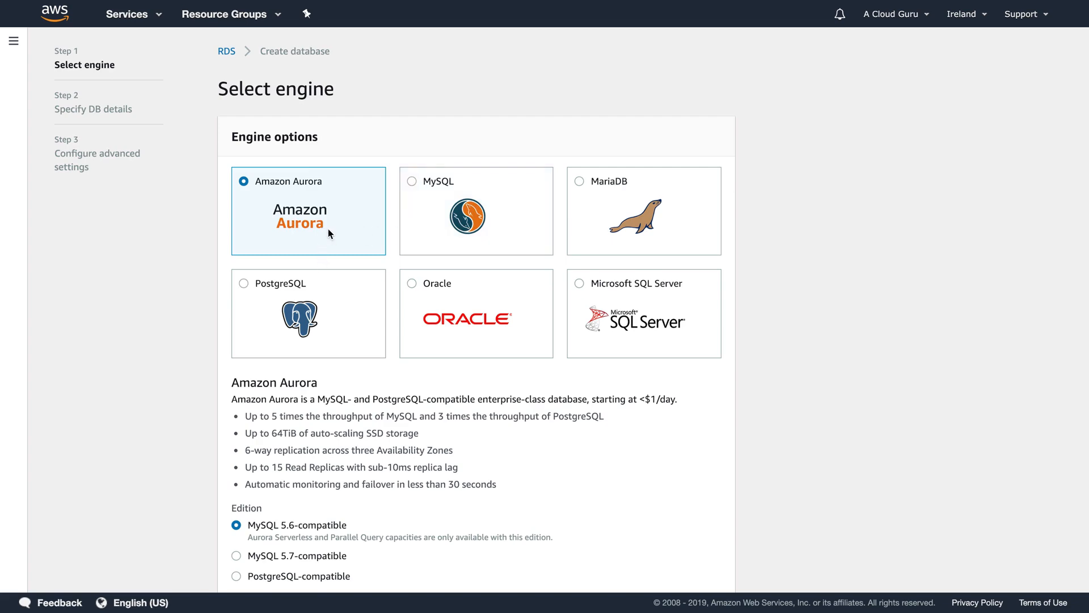
- Choose the MySQL engine with the Dev/Test - MySQL use case and continue to DB details
left_click(522, 245)
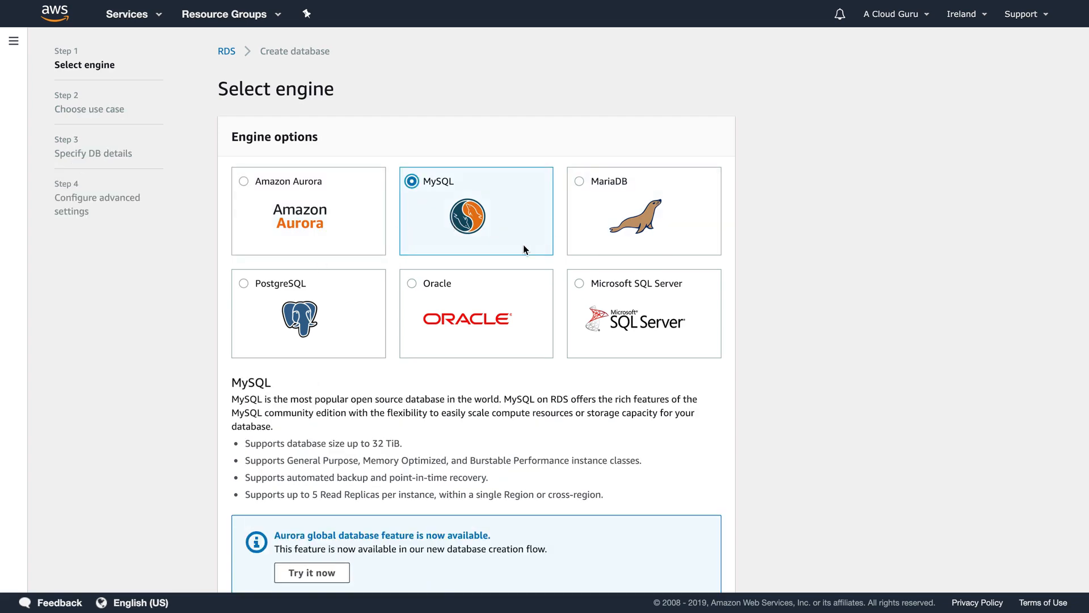
scroll(523, 244, "down", 2)
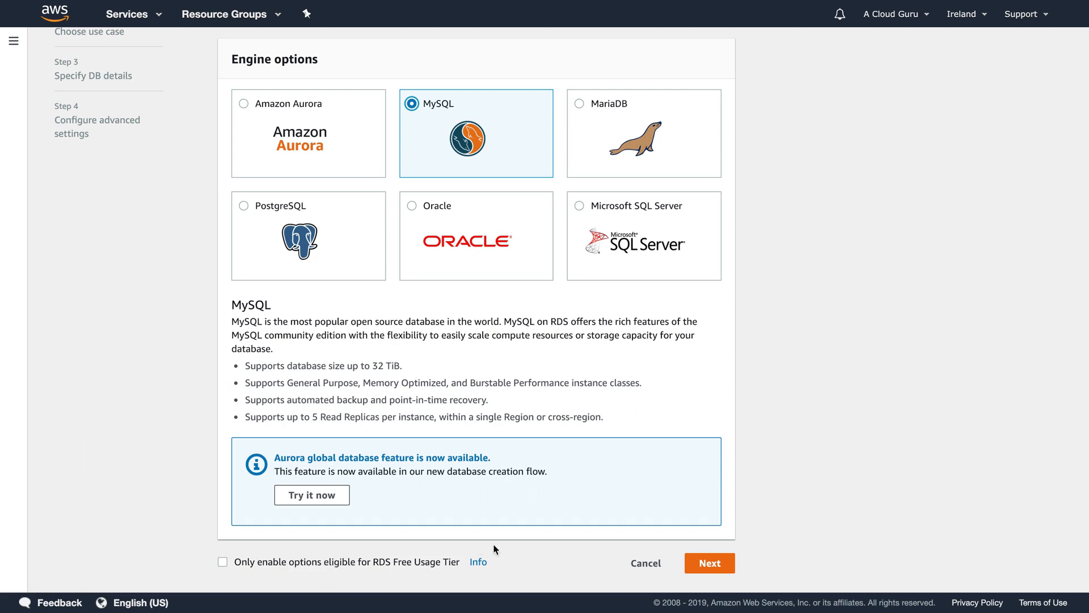
left_click(713, 567)
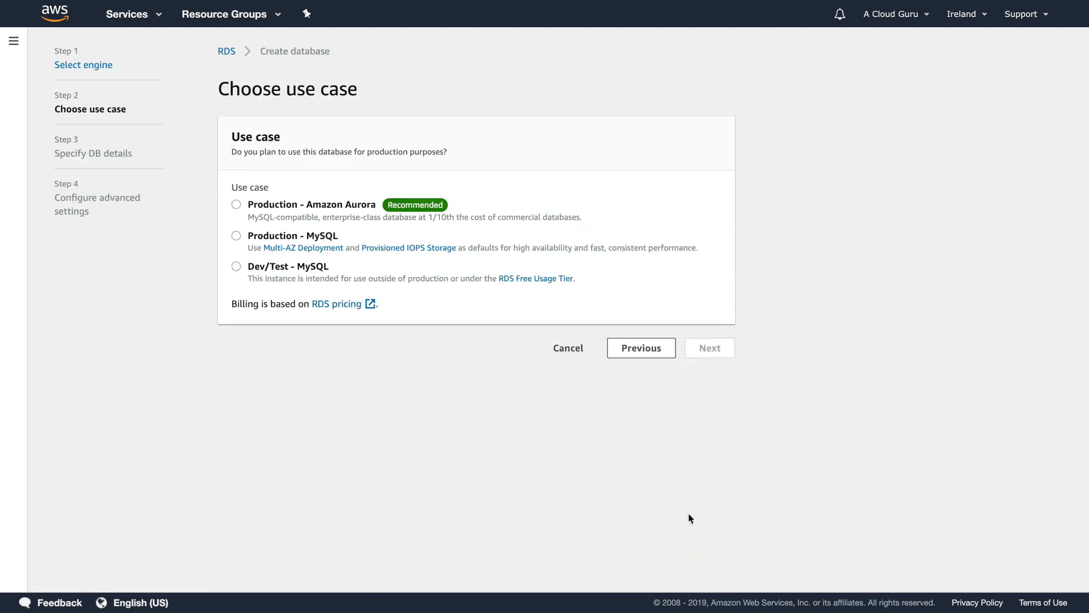
left_click(297, 266)
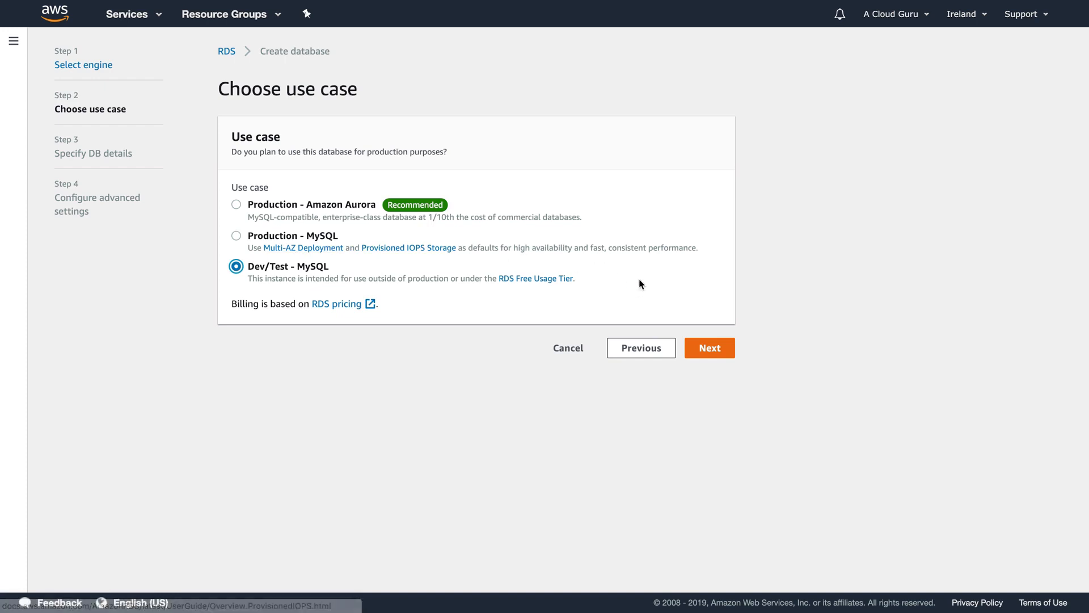
left_click(714, 347)
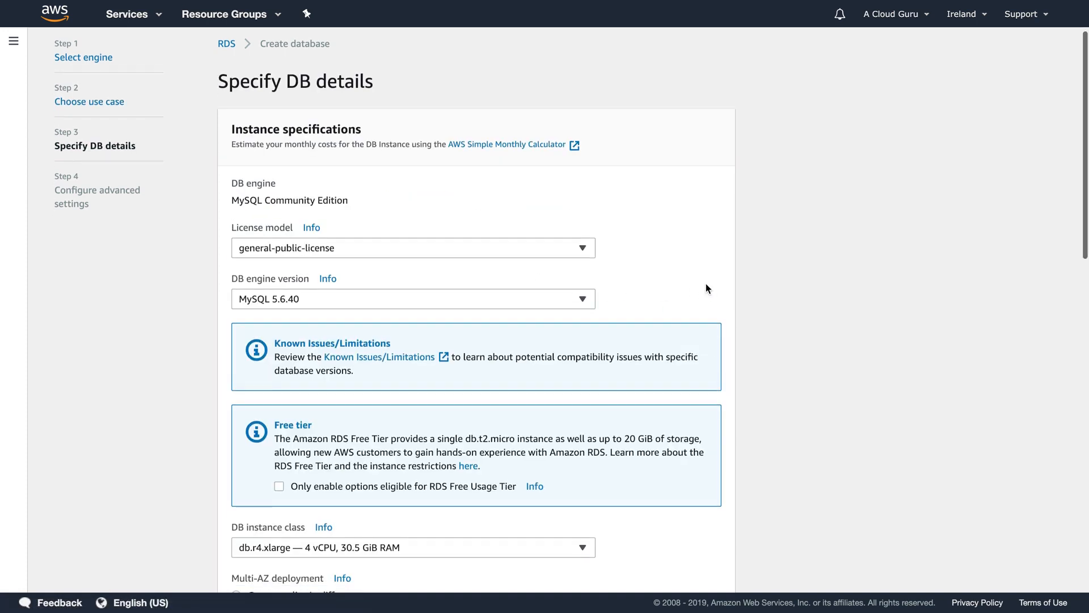
- Pick db.t2.micro (1 vCPU, 1 GiB RAM) as the instance class, bringing the estimate to 15.68 USD monthly
scroll(706, 285, "down", 3)
scroll(706, 288, "down", 7)
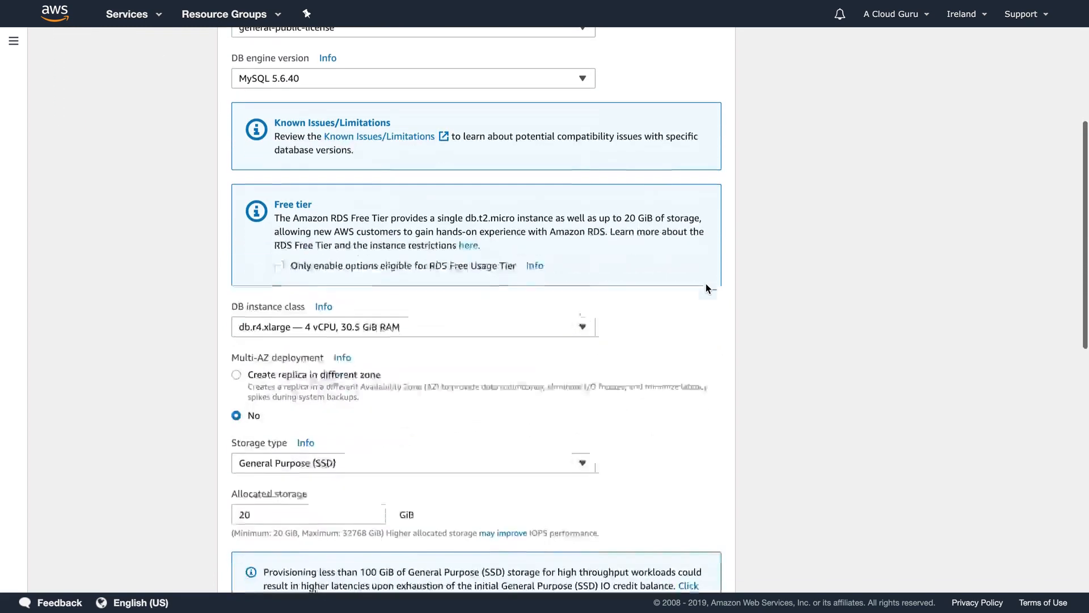
left_click(359, 284)
scroll(353, 349, "up", 10)
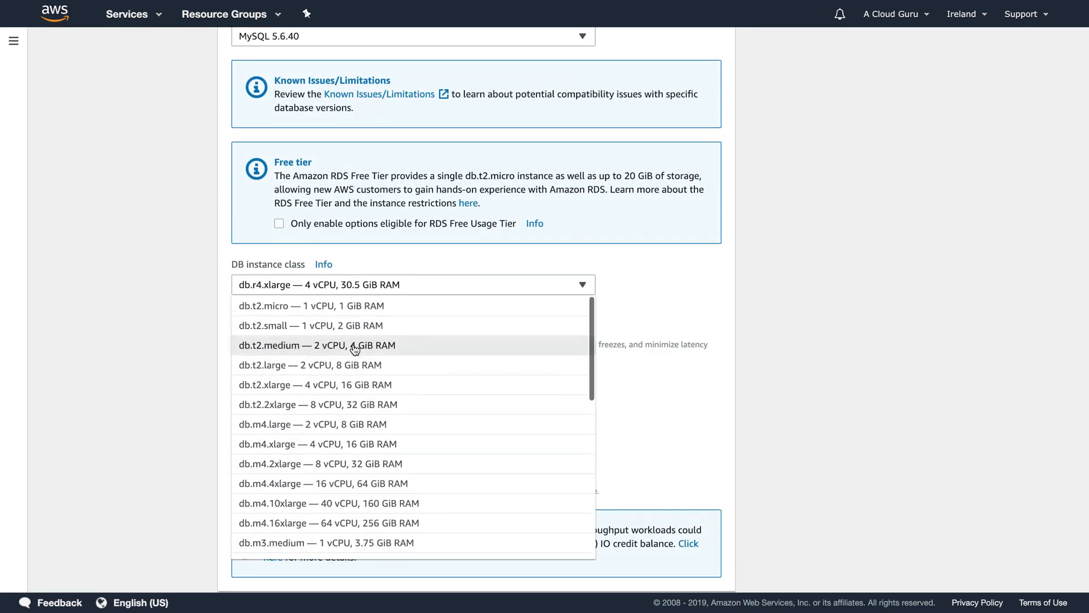
scroll(284, 475, "down", 1)
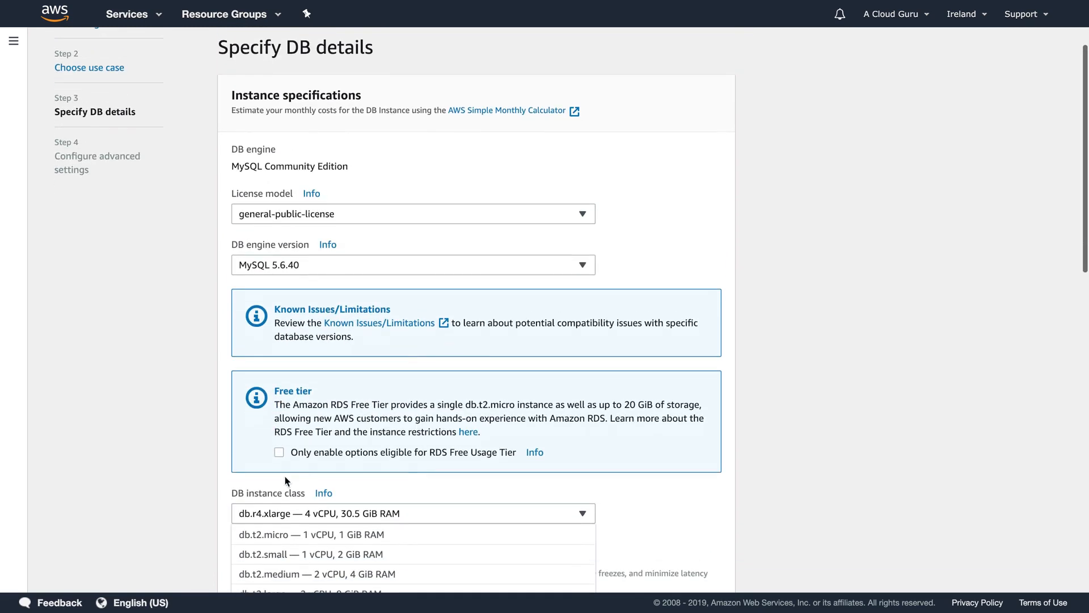
scroll(227, 488, "up", 1)
scroll(124, 478, "down", 10)
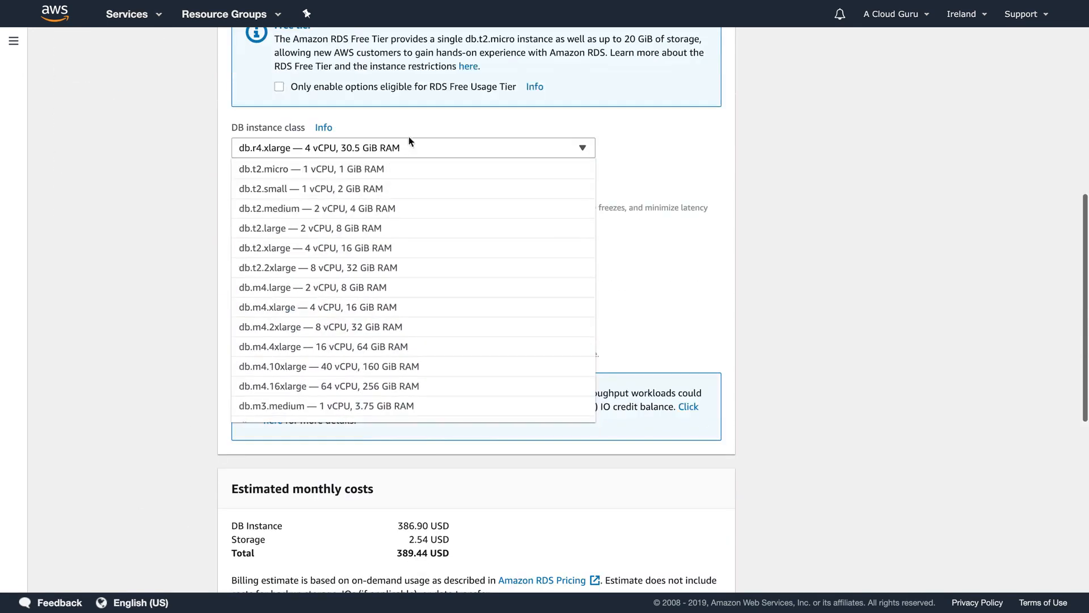
left_click(319, 177)
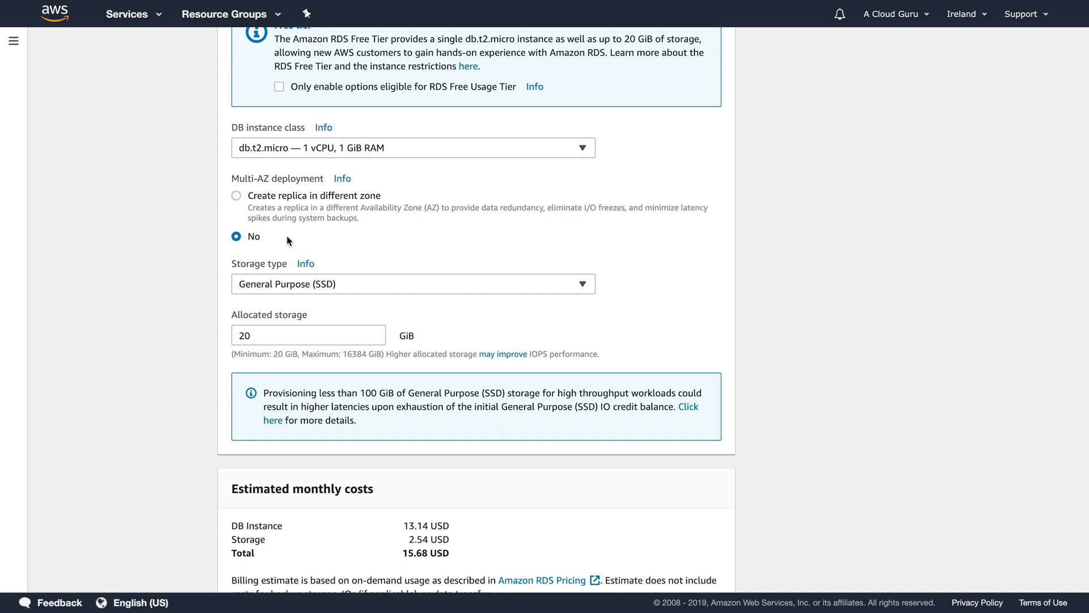
scroll(141, 337, "down", 2)
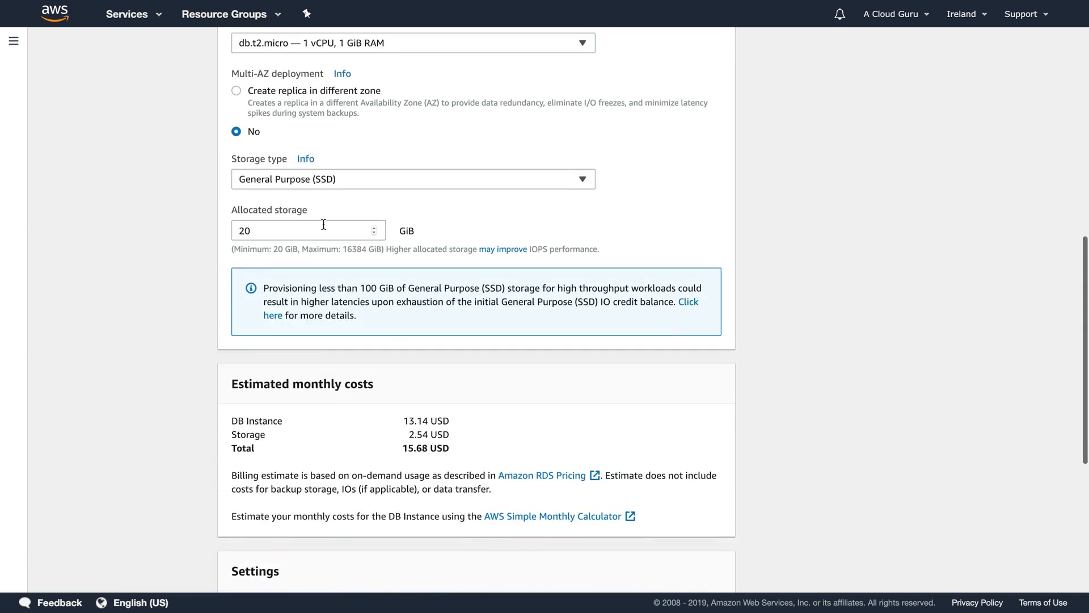
scroll(182, 278, "down", 2)
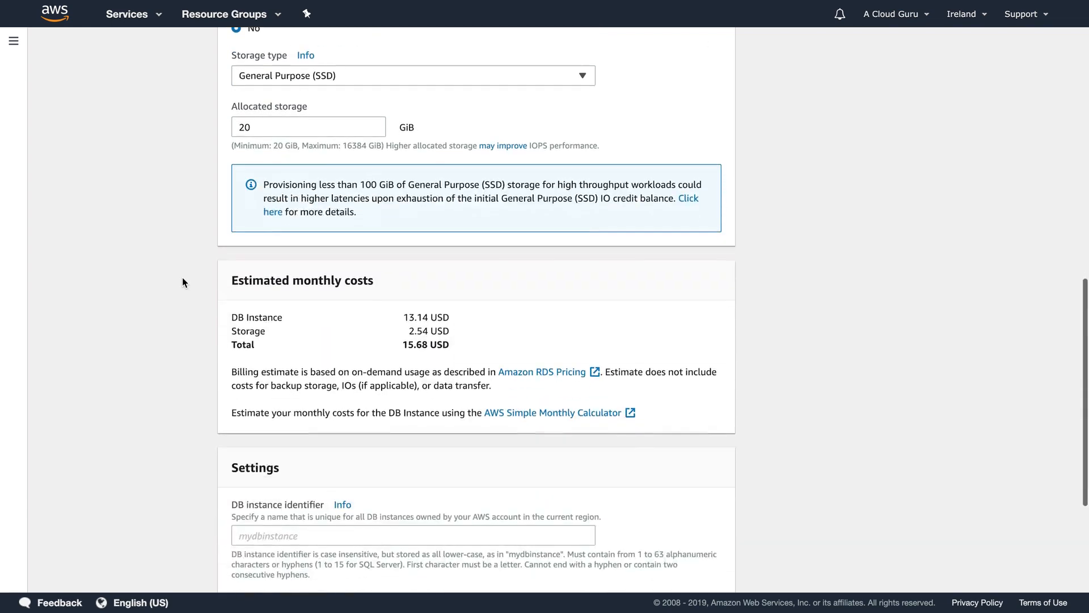
scroll(261, 267, "down", 2)
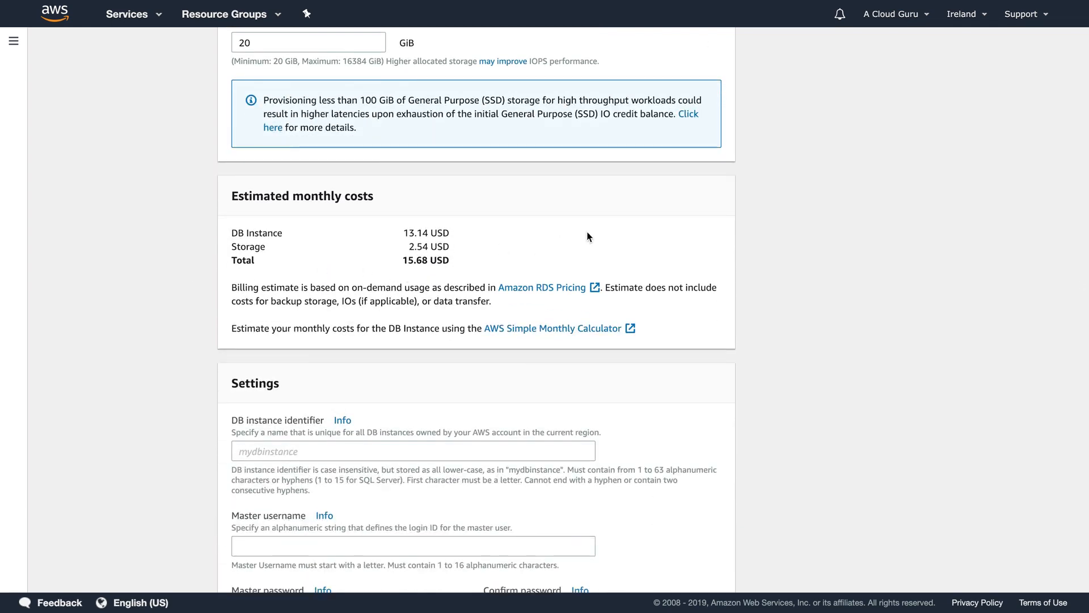
scroll(588, 236, "down", 1)
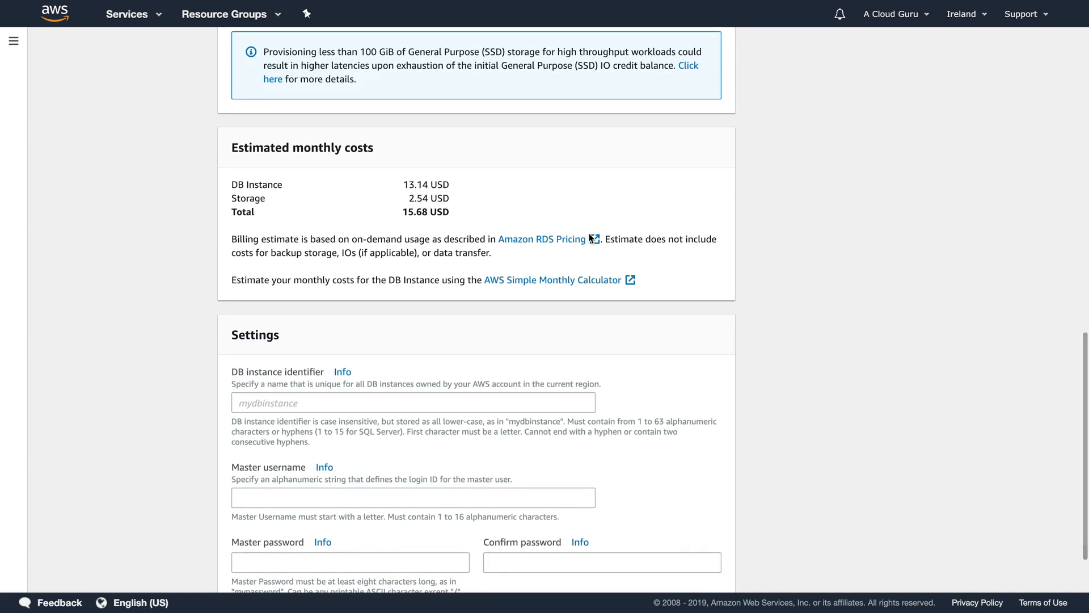
scroll(590, 239, "down", 2)
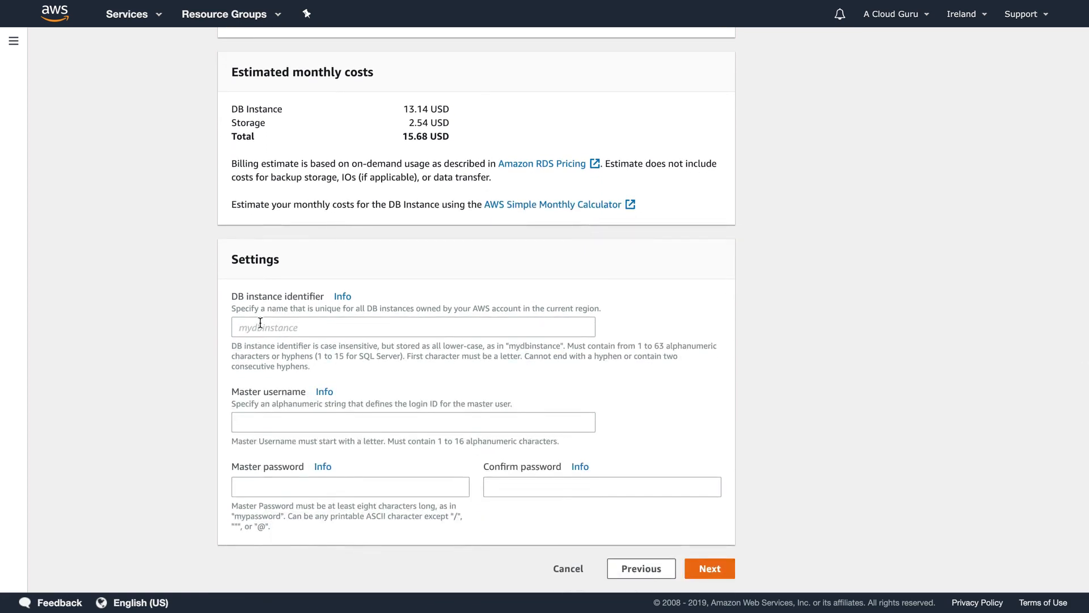
- Enter acloudguru as the DB instance identifier and proceed to advanced settings
left_click(260, 322)
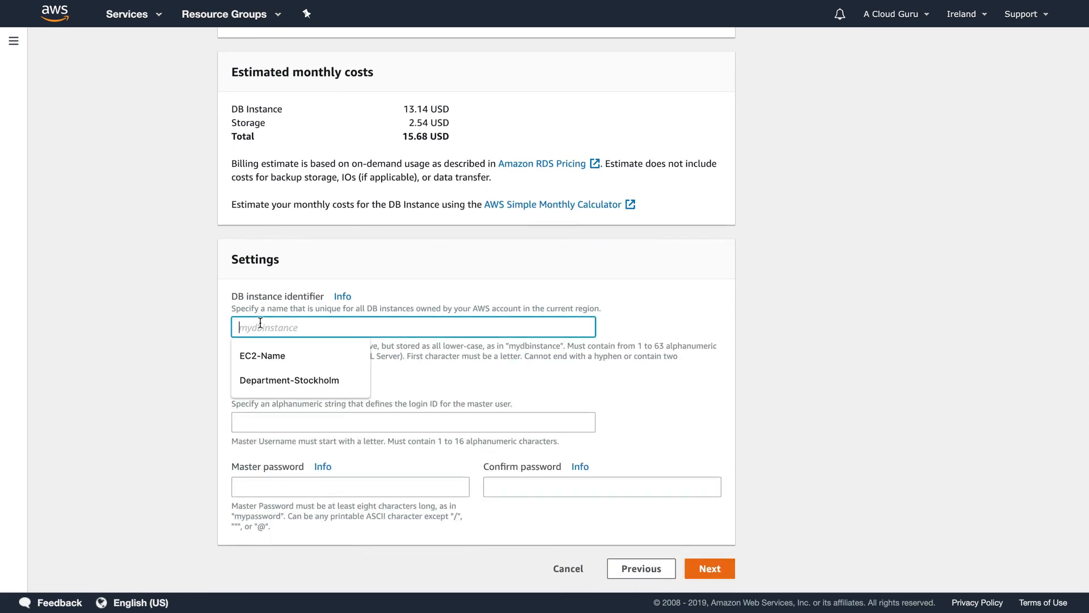
type("acloudguru")
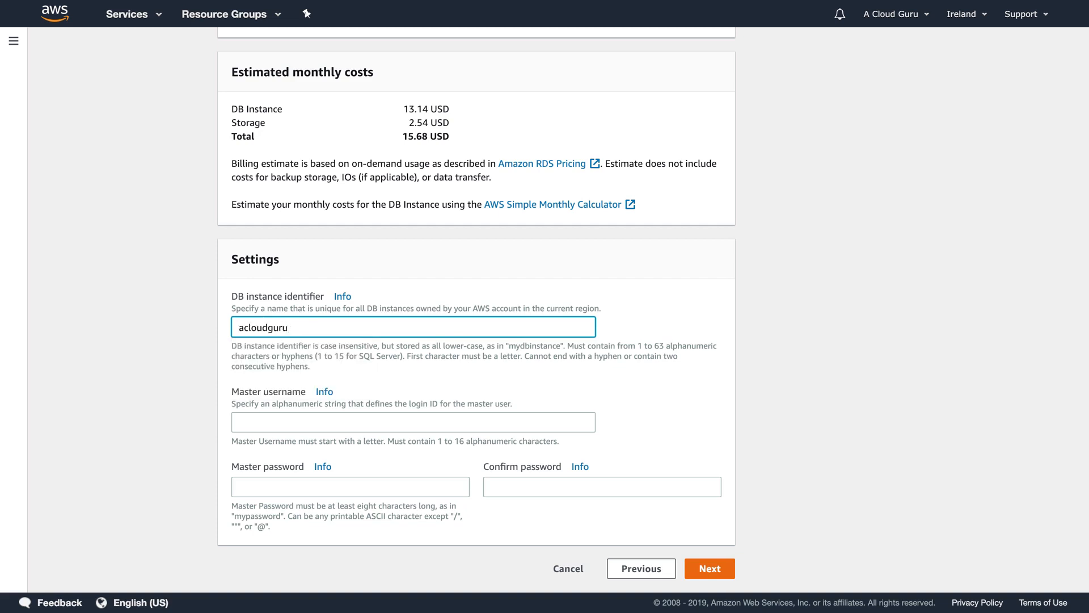
key("super+a")
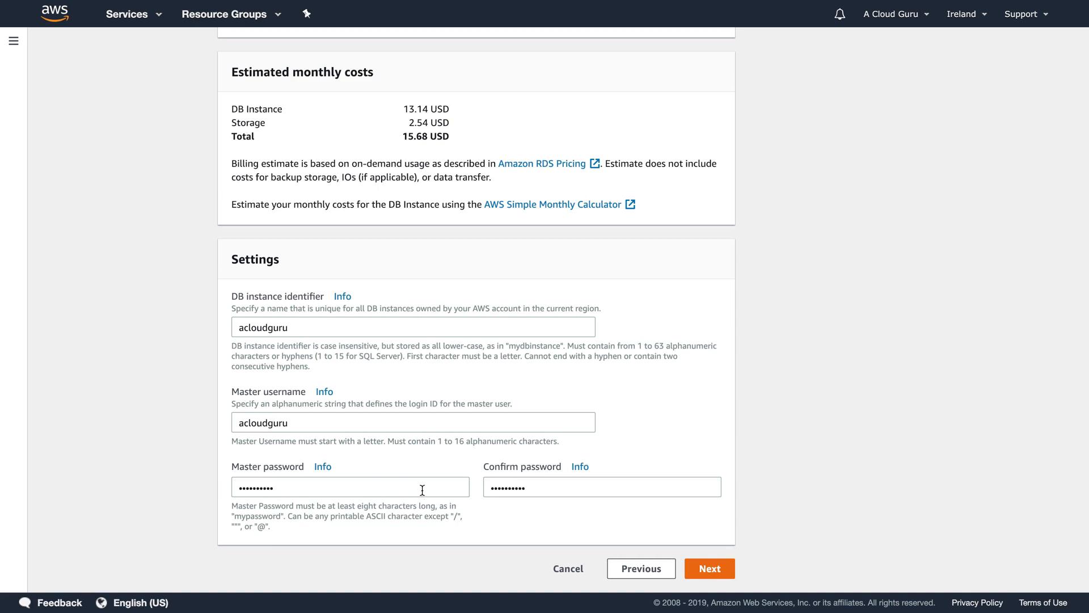
left_click(717, 568)
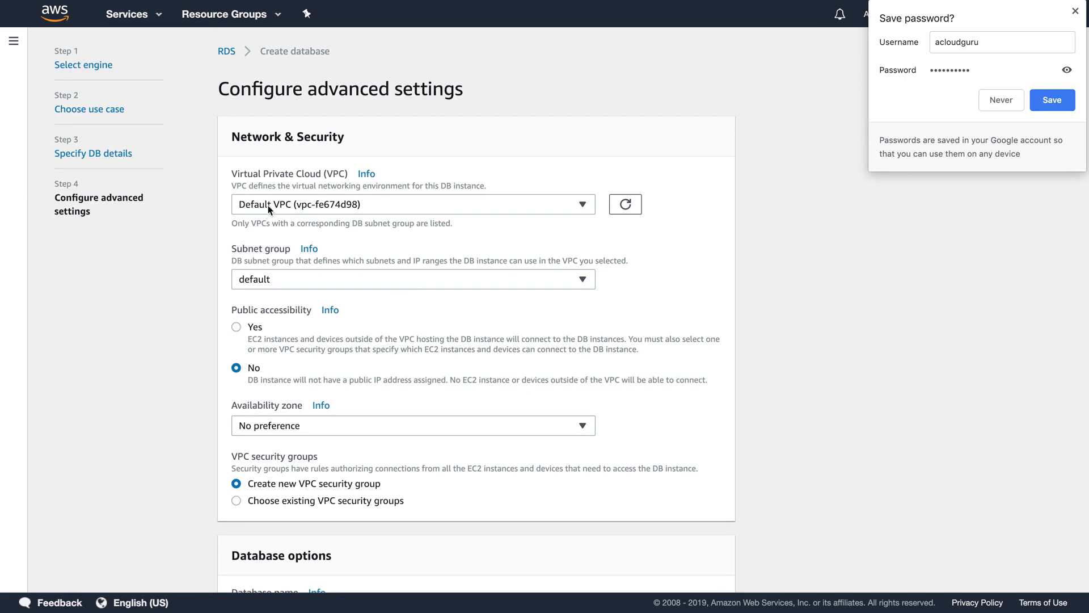
- Keep the default subnet group and no availability zone preference
left_click(289, 279)
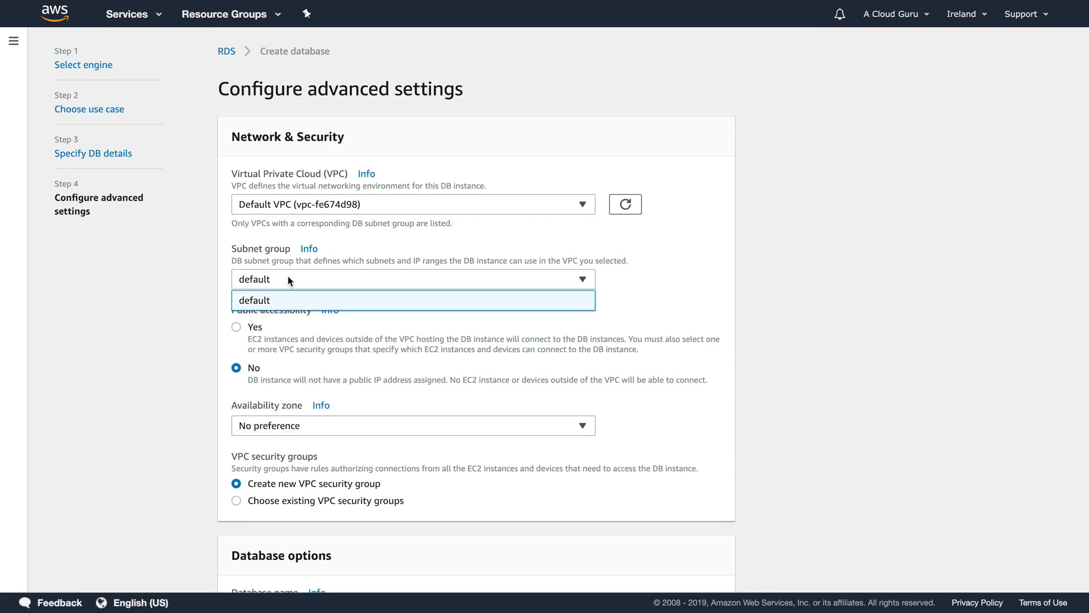
left_click(288, 278)
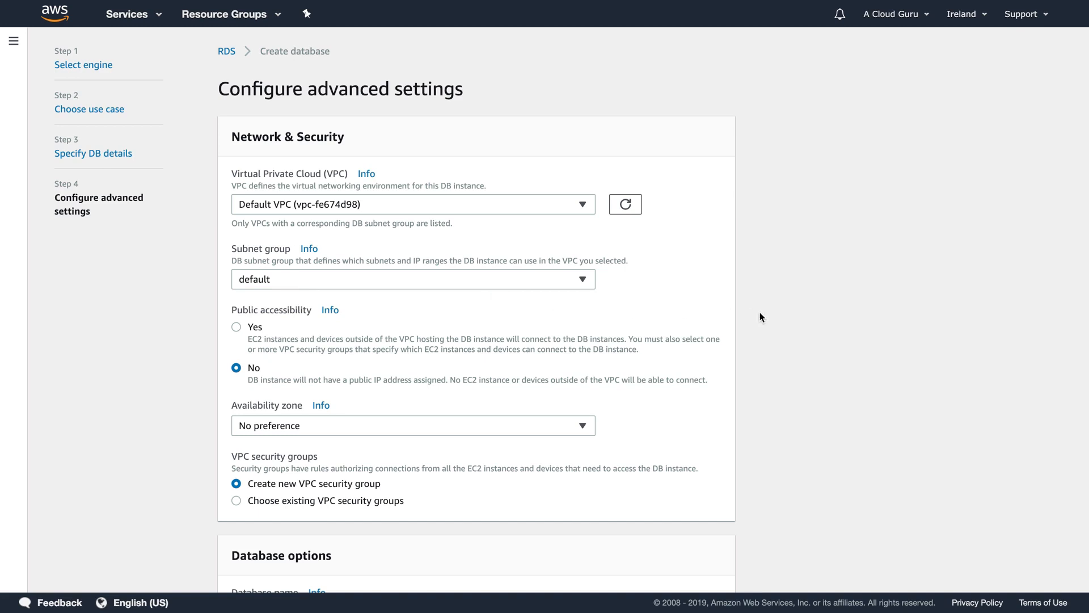
scroll(761, 316, "down", 3)
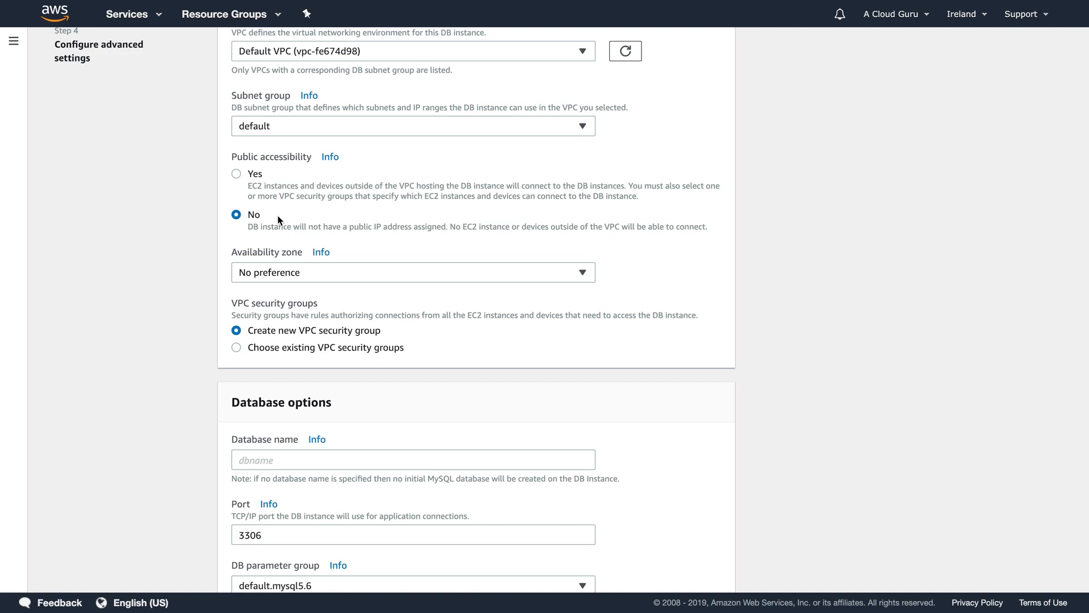
left_click(268, 275)
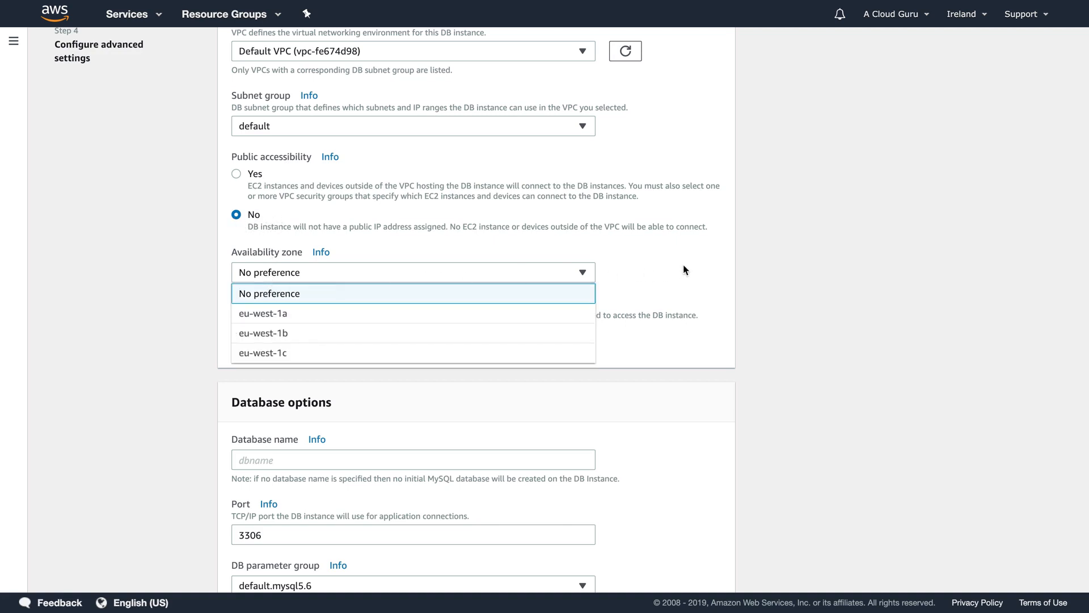
left_click(779, 268)
scroll(779, 264, "down", 1)
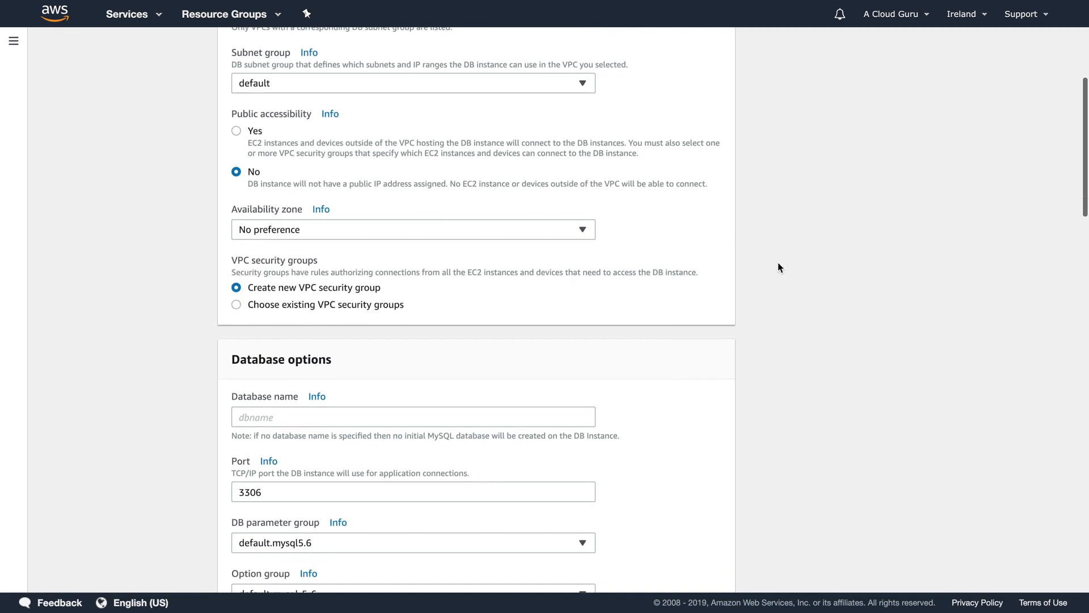
scroll(778, 264, "down", 1)
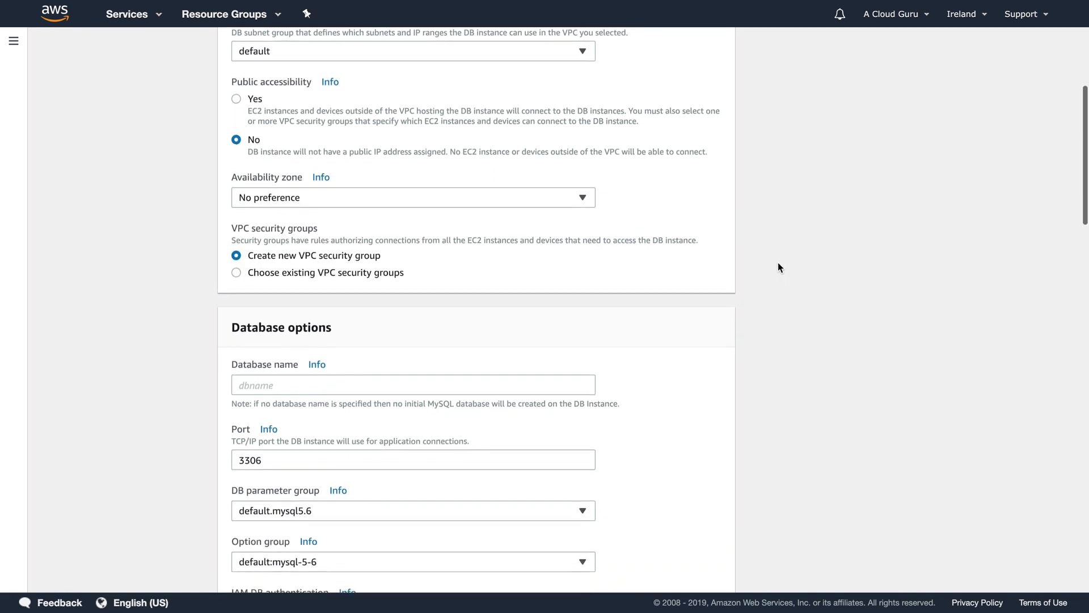
scroll(778, 263, "down", 2)
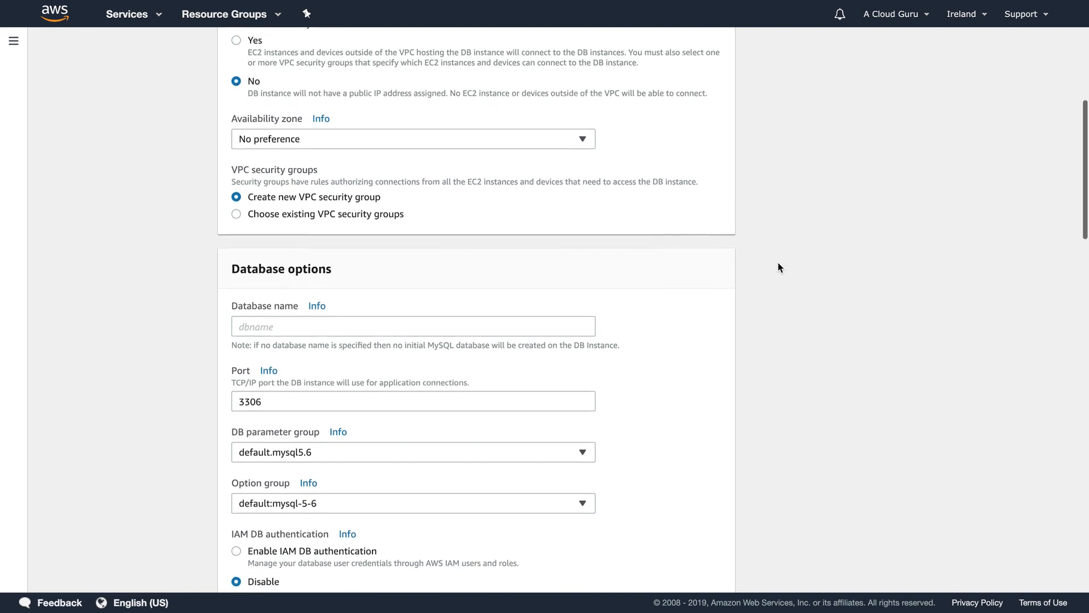
- Set the initial database name to acloudguru
left_click(260, 241)
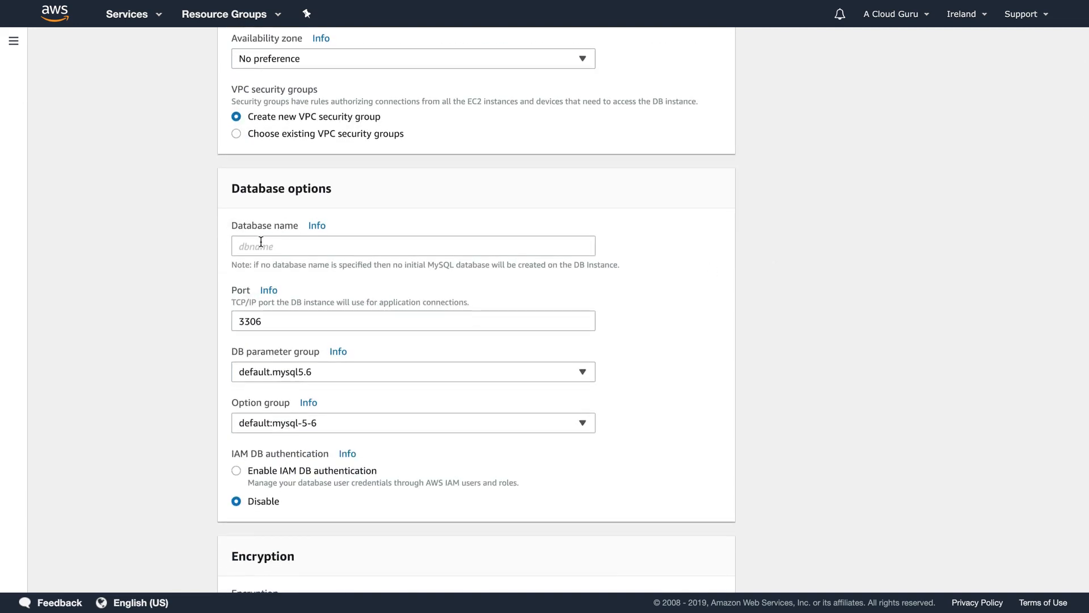
type("acloudguru")
scroll(299, 245, "down", 2)
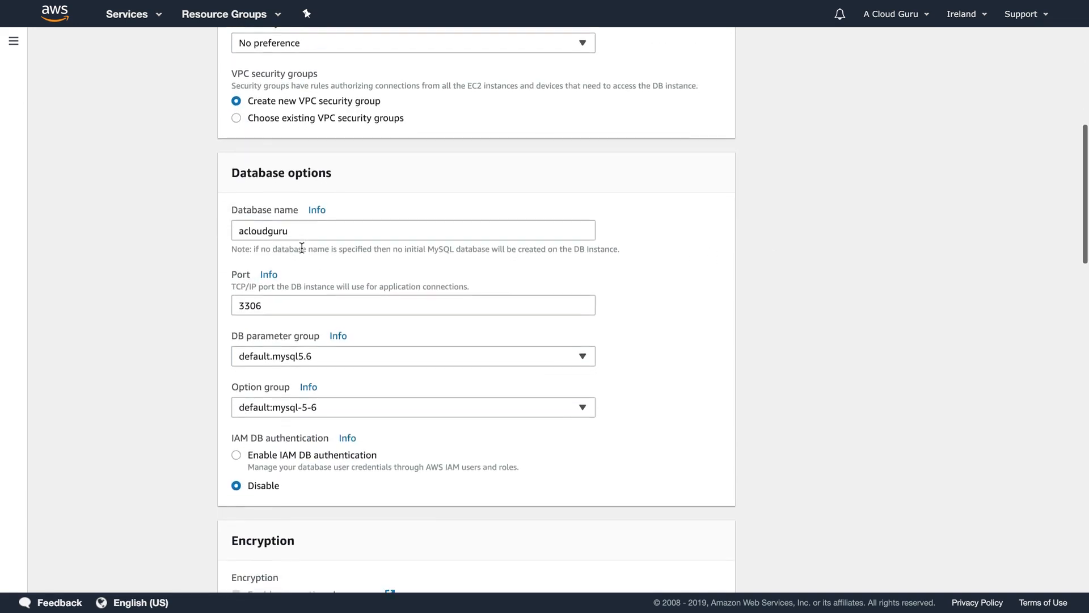
scroll(301, 248, "down", 4)
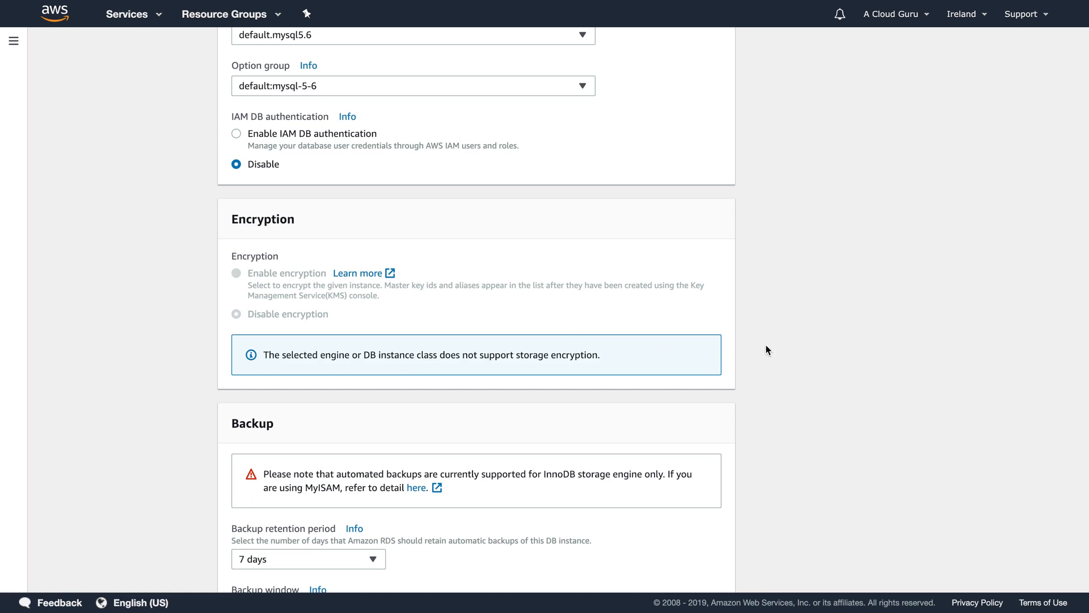
- Set the backup retention period to 0 days
scroll(766, 350, "down", 4)
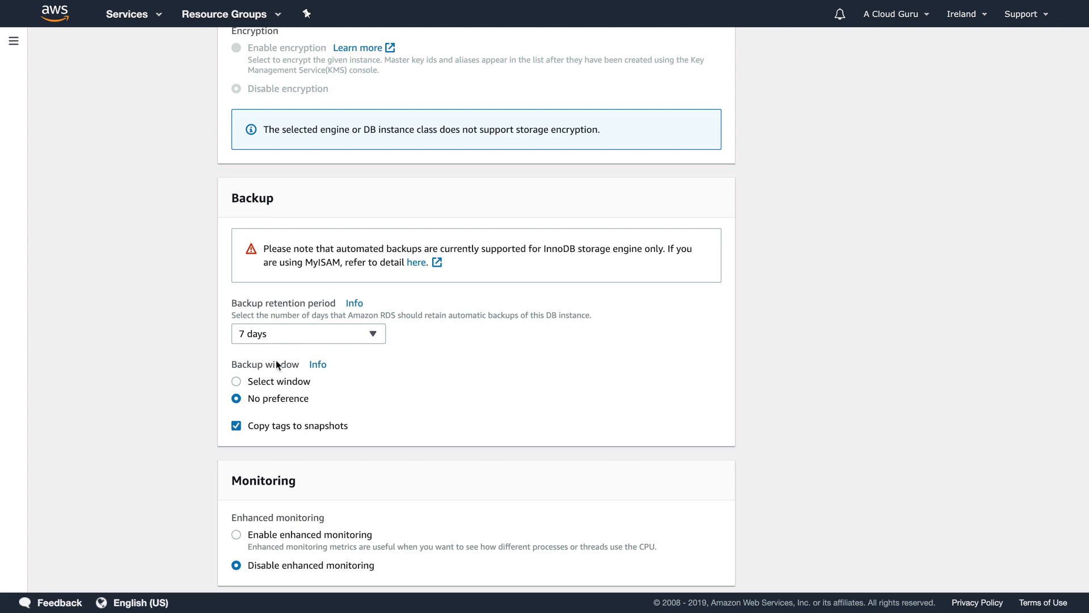
left_click(294, 335)
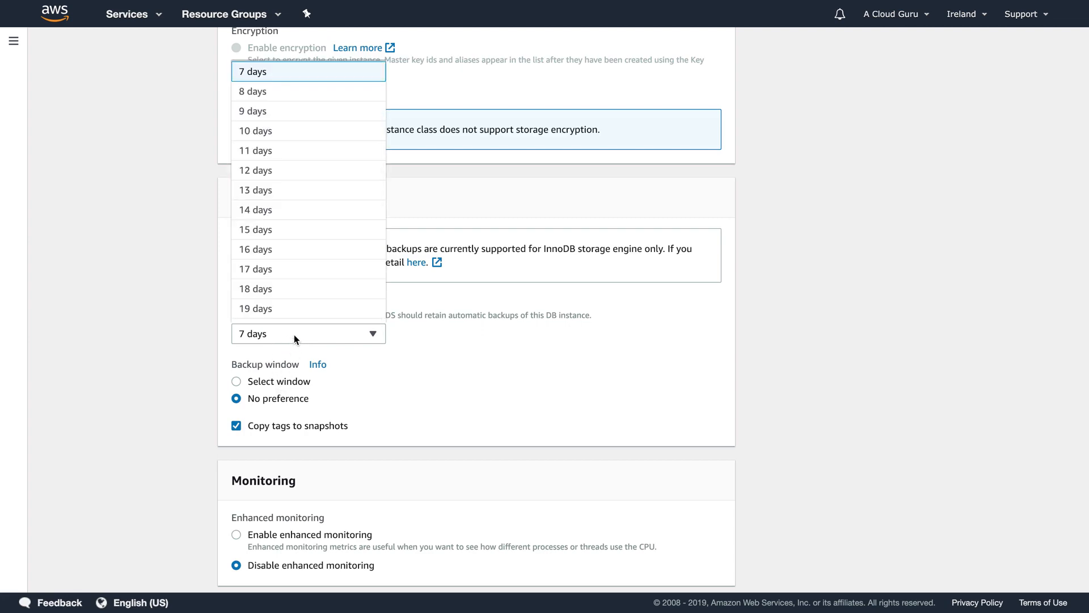
left_click(488, 383)
left_click(304, 335)
scroll(304, 341, "up", 6)
scroll(284, 466, "up", 4)
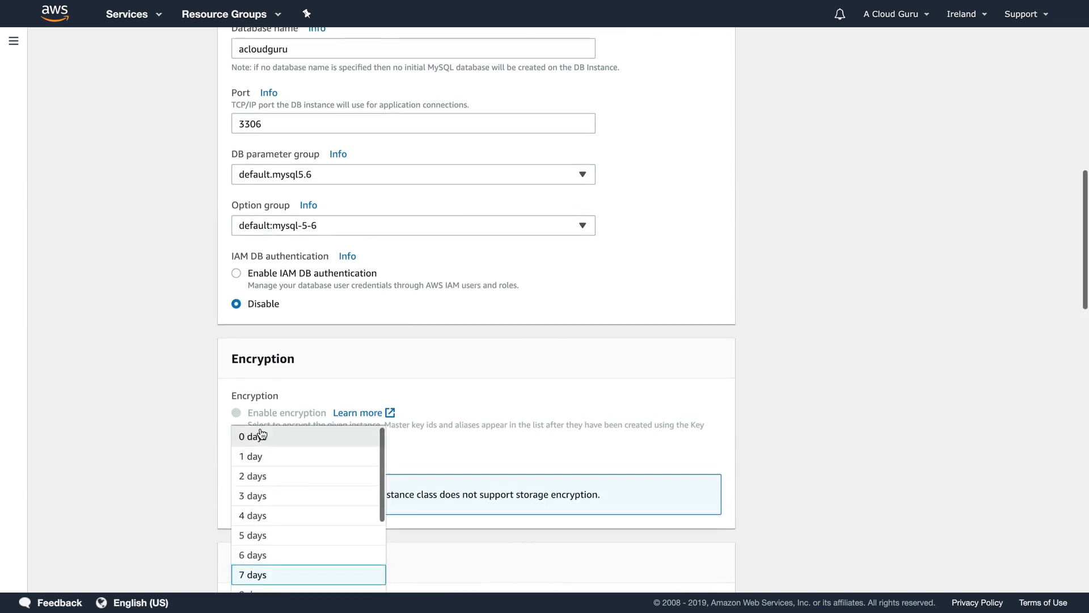
left_click(260, 437)
- Submit the MySQL database for creation
scroll(869, 323, "down", 6)
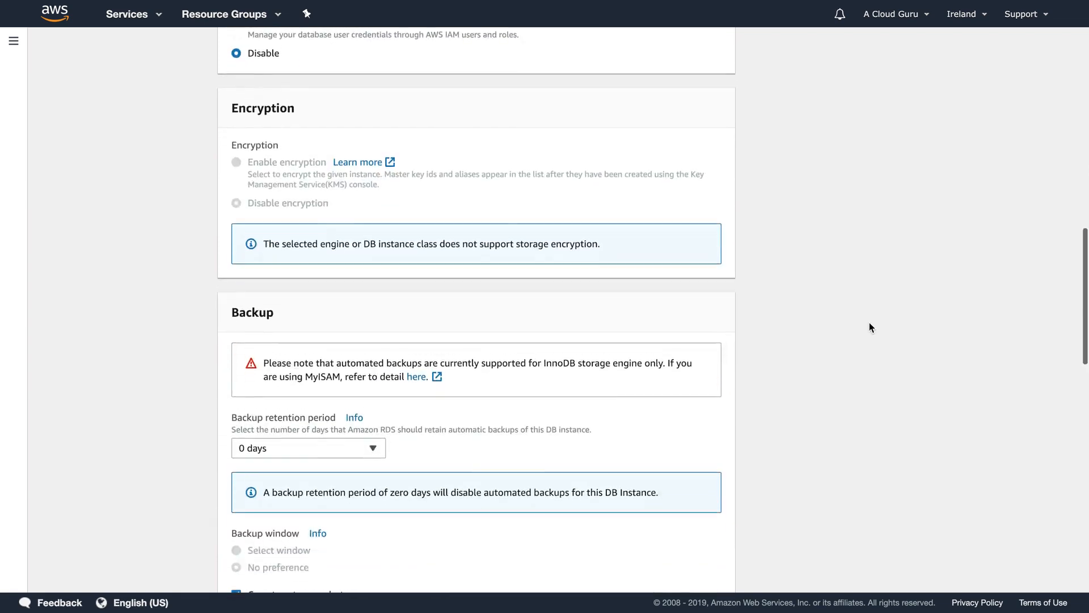
scroll(869, 327, "down", 3)
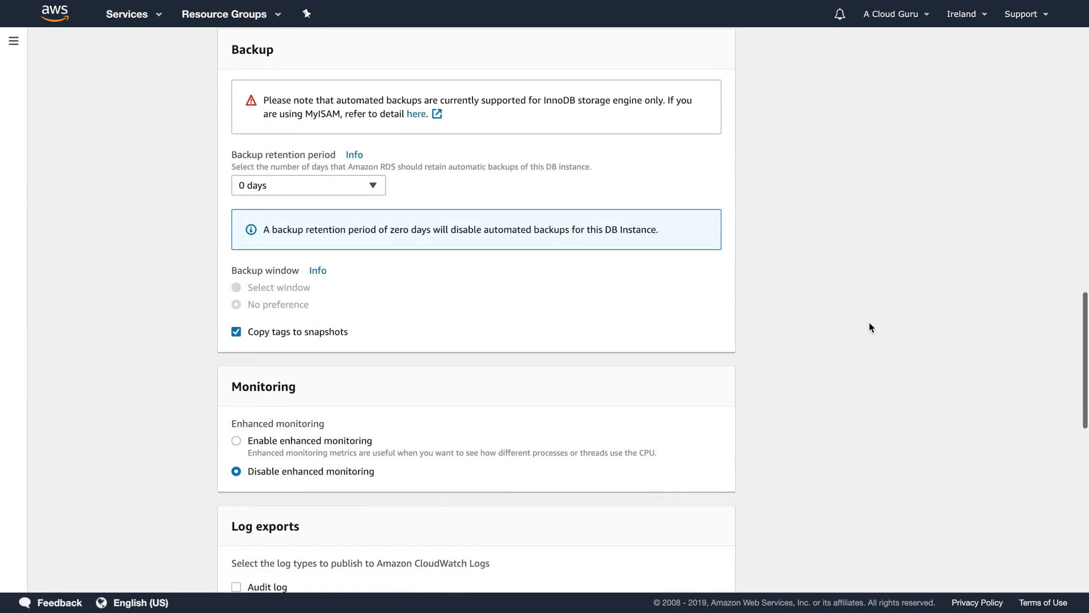
scroll(423, 333, "down", 3)
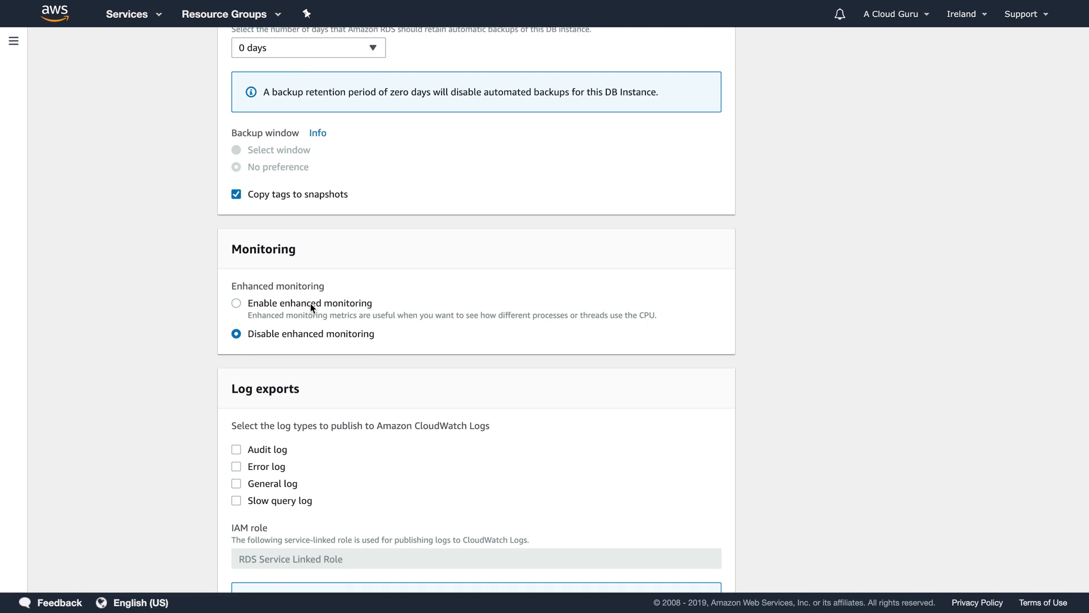
scroll(515, 309, "down", 2)
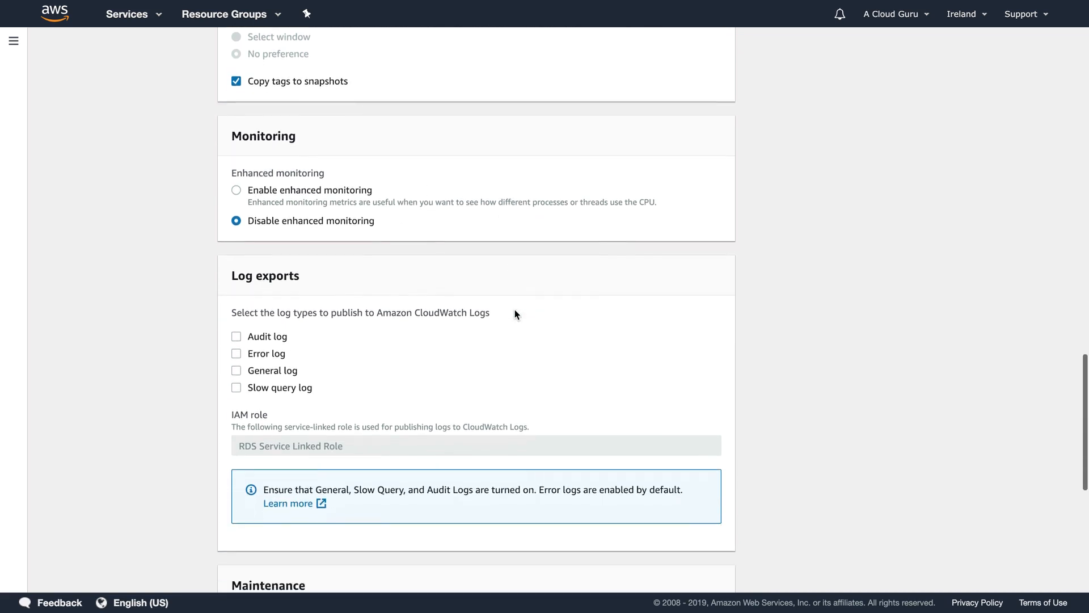
scroll(515, 311, "down", 4)
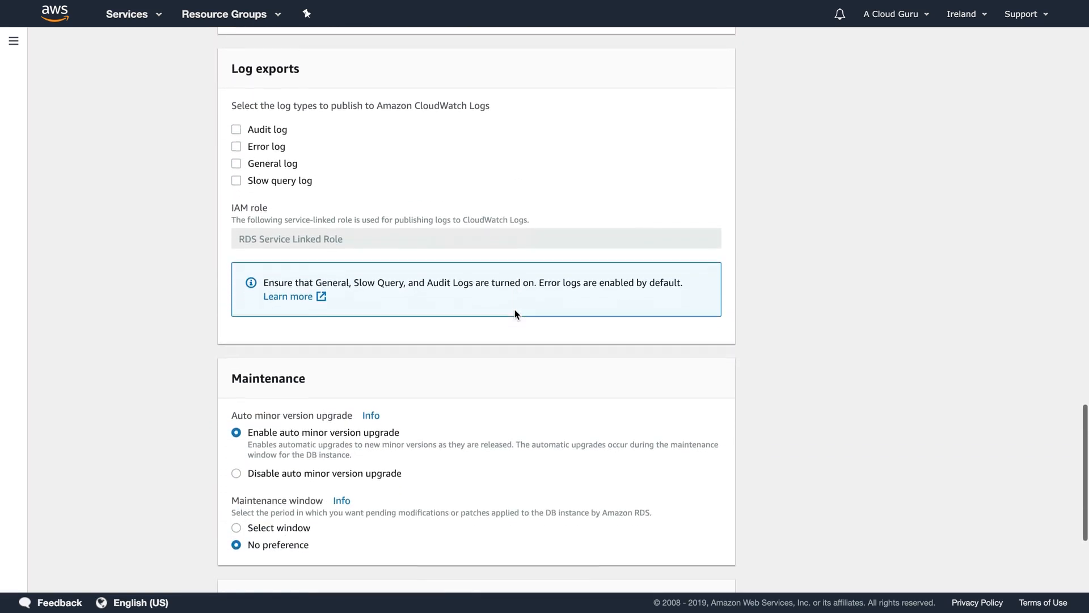
scroll(515, 313, "down", 4)
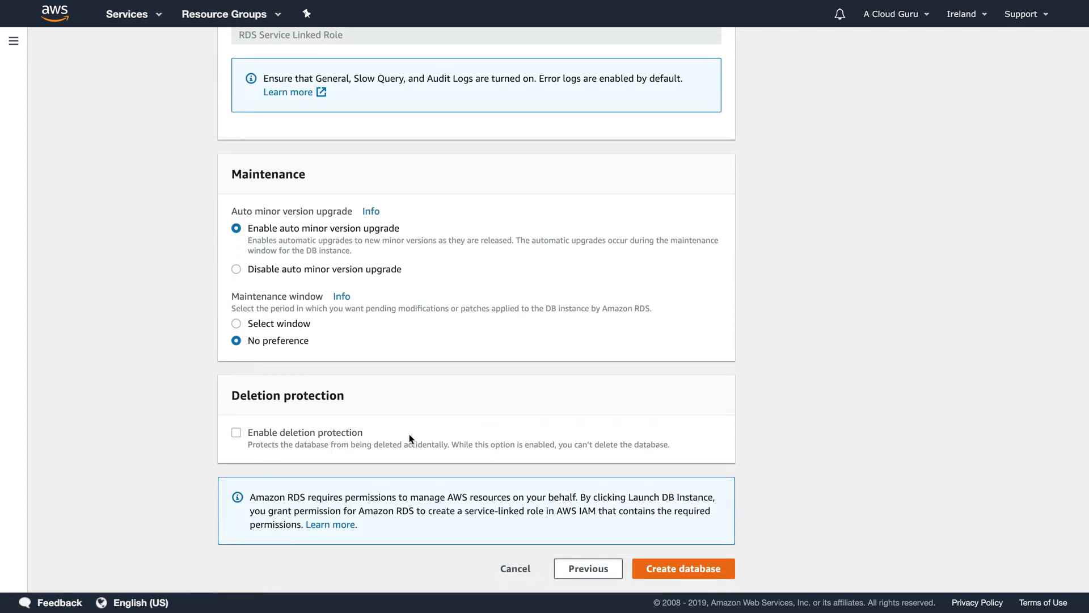
left_click(702, 570)
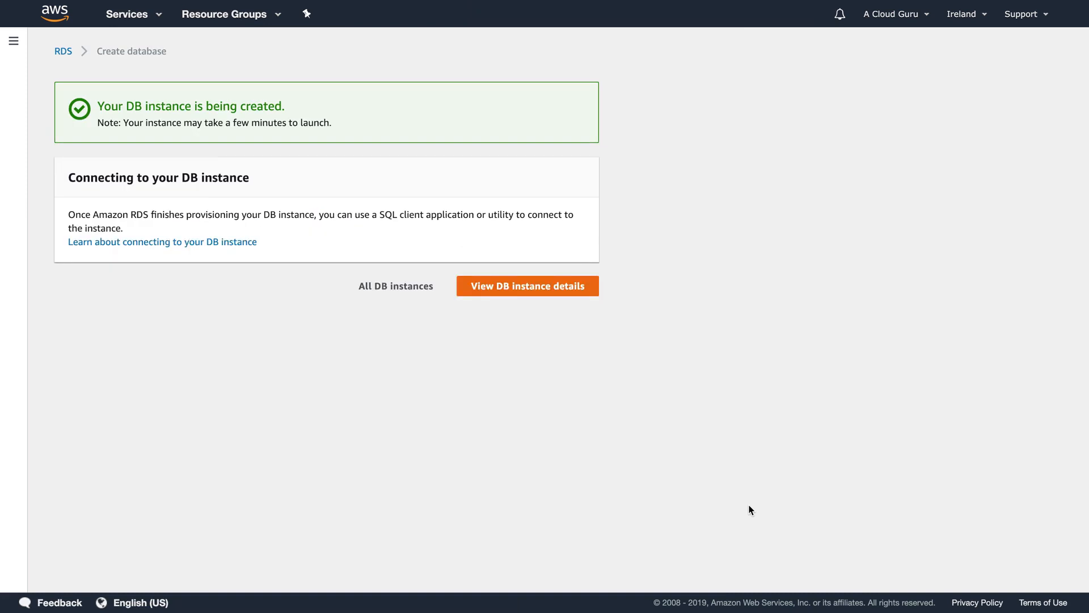
- Open the acloudguru instance details, showing MySQL 5.6.40, db.t2.micro and status creating
left_click(516, 286)
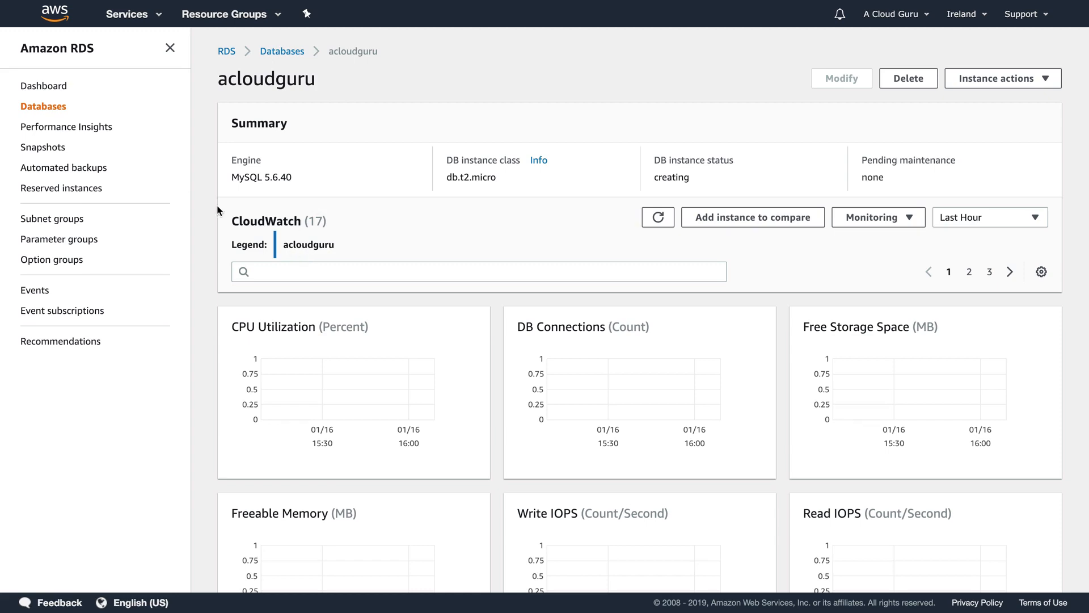
- Visit the RDS dashboard, then switch over to the EC2 service
left_click(43, 87)
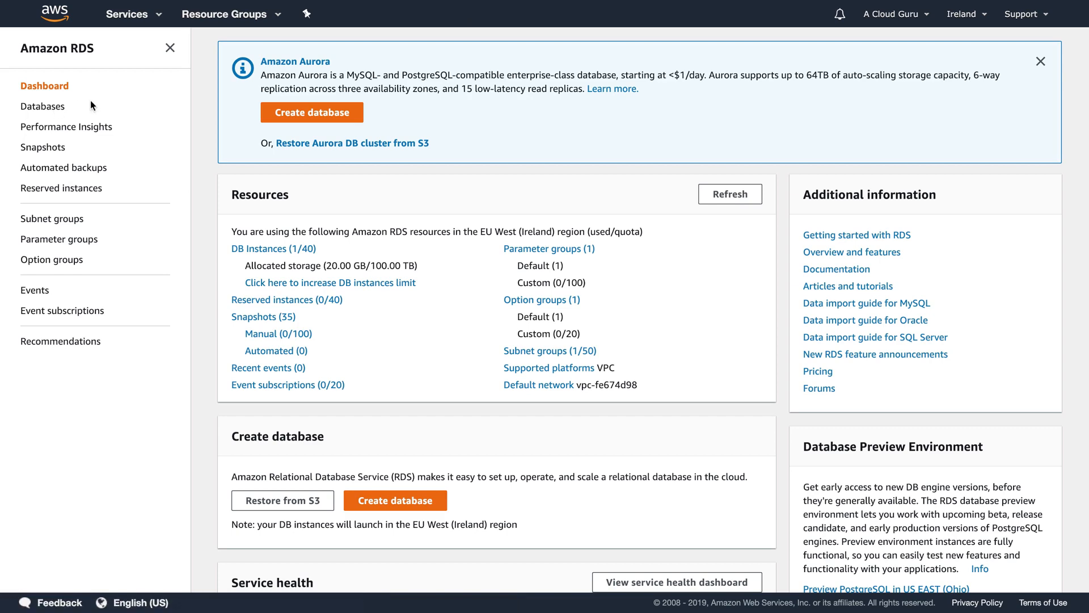
left_click(149, 14)
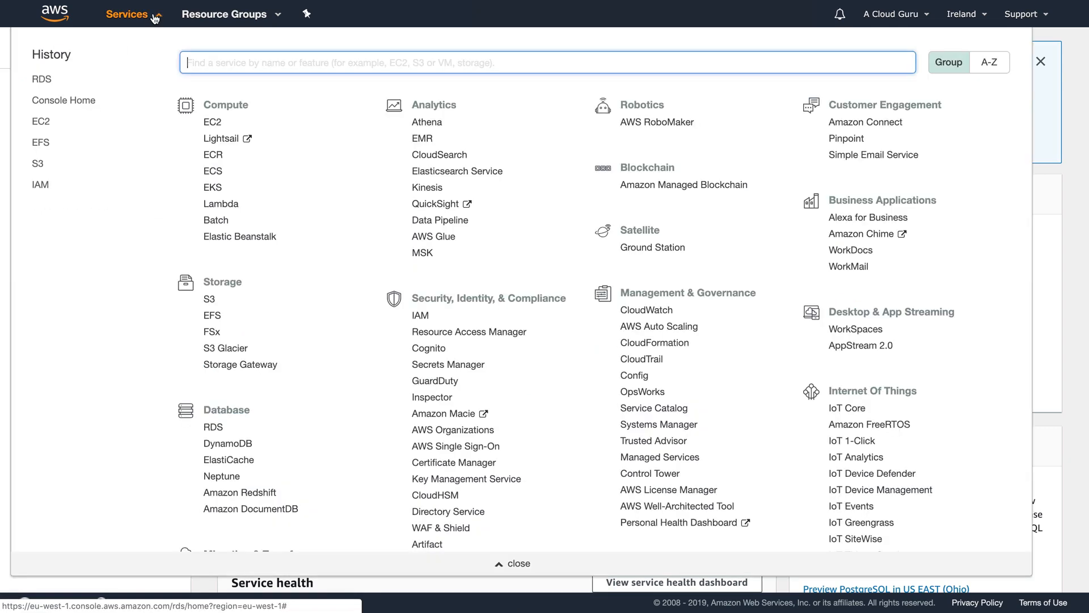
left_click(214, 123)
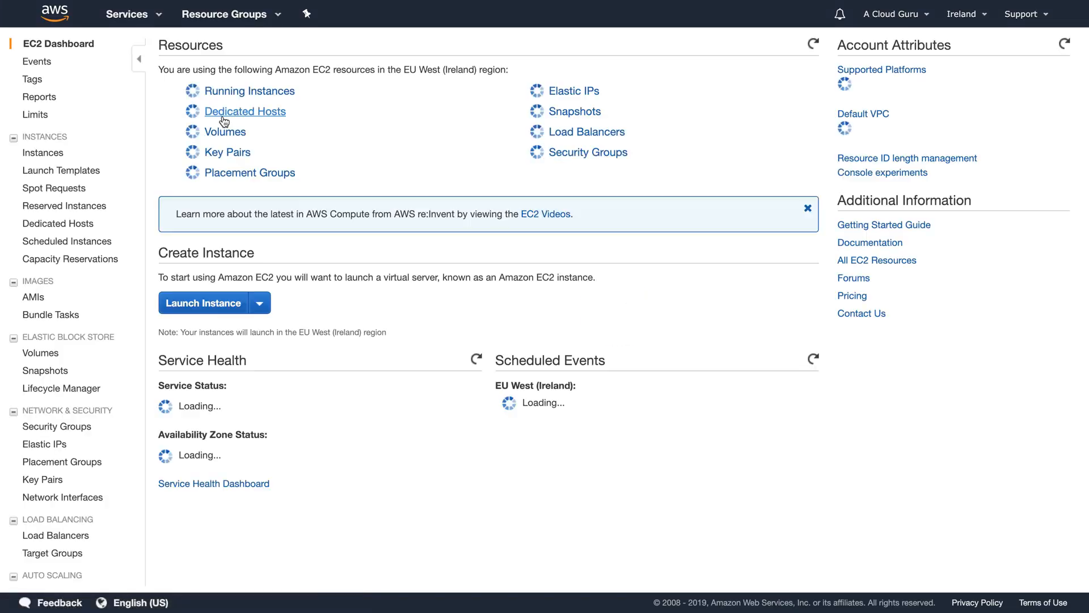
- Launch a new instance using the Amazon Linux 2 AMI with t2.micro
left_click(199, 292)
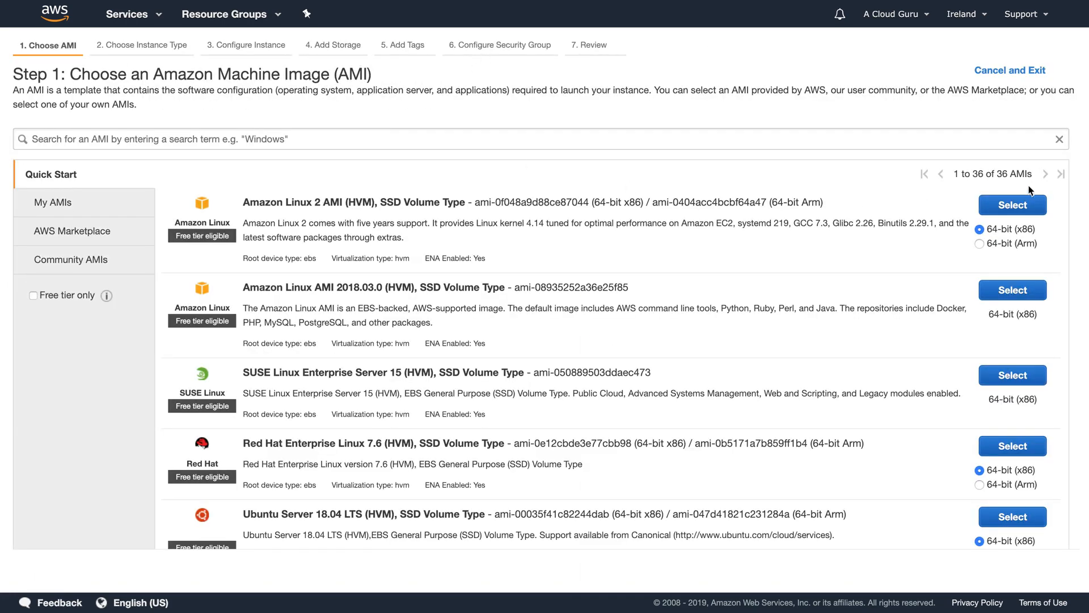
left_click(1016, 202)
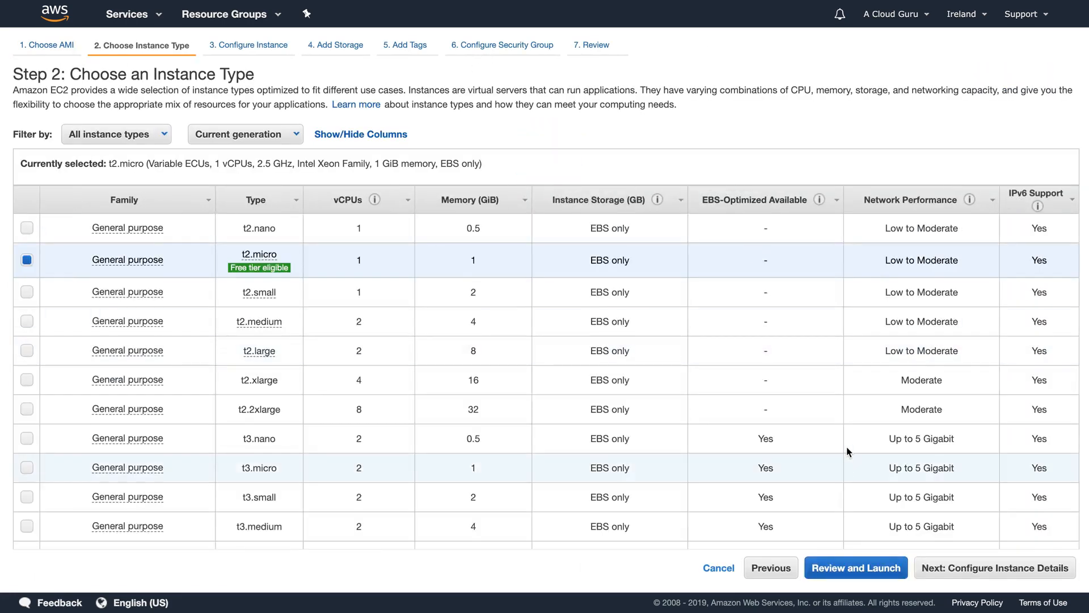
left_click(1000, 567)
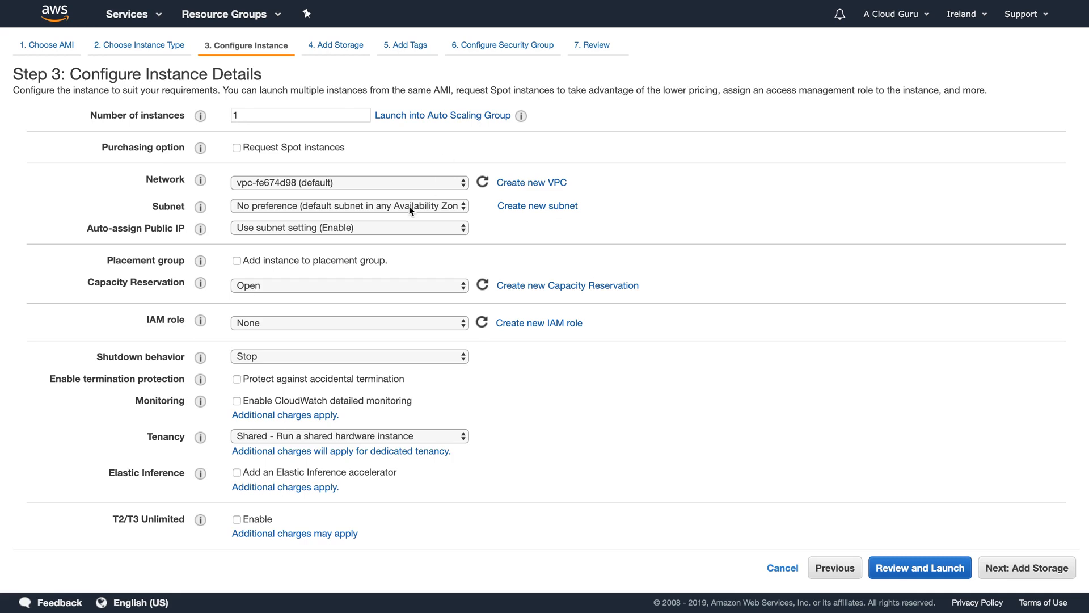
- Expand Advanced Details to reveal the User data field
scroll(274, 228, "down", 1)
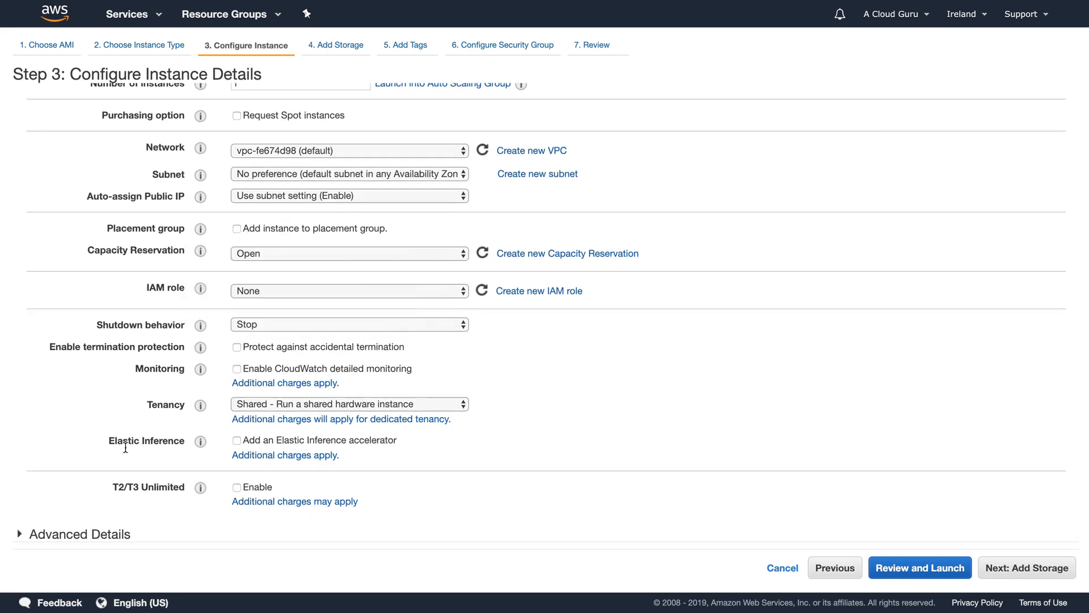
left_click(90, 534)
scroll(75, 516, "down", 3)
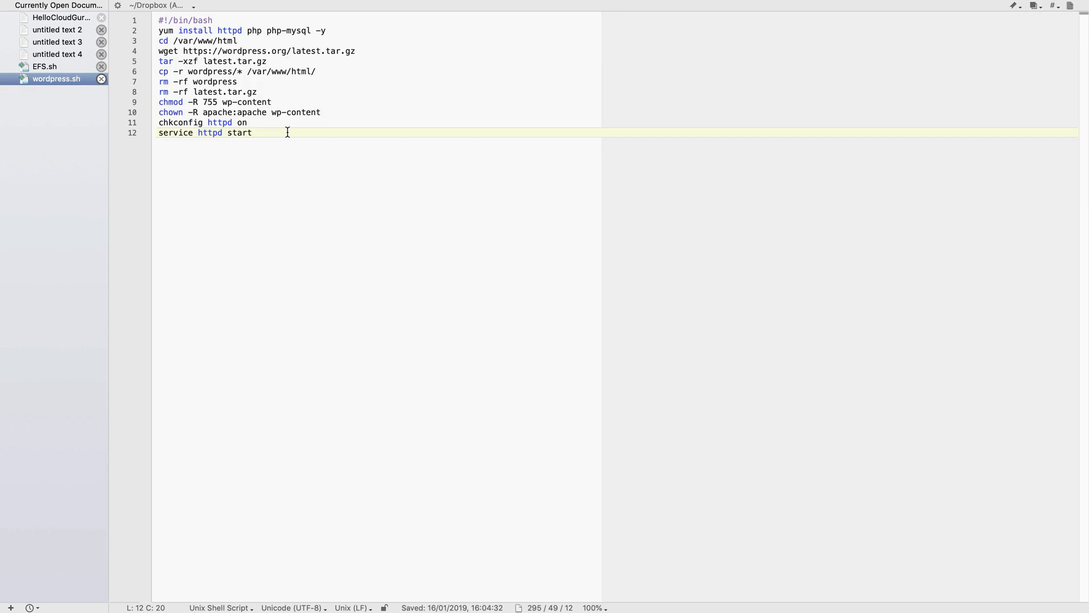
key("super+Tab")
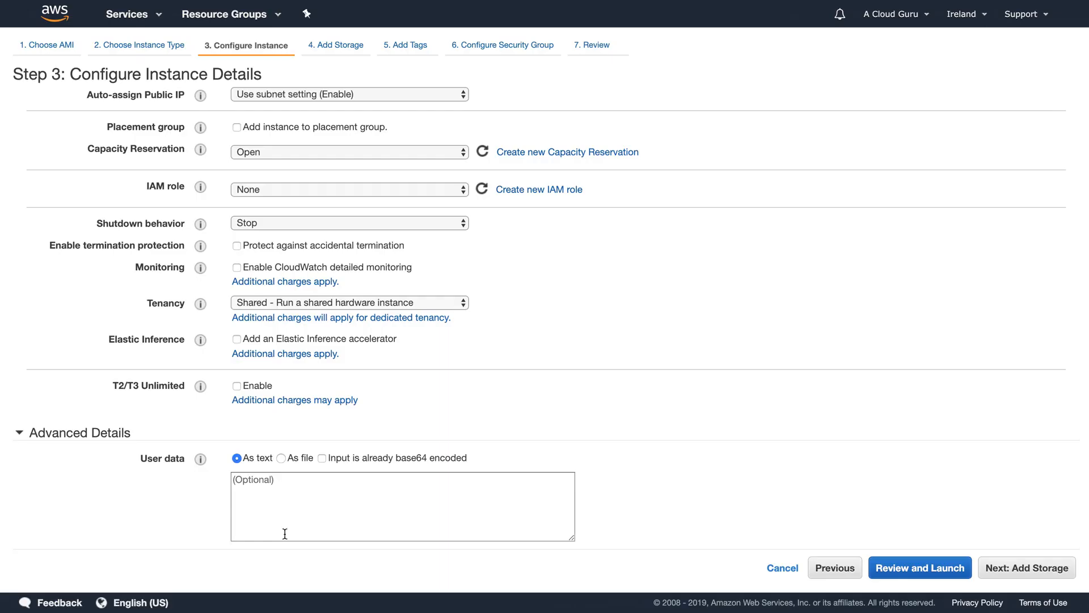
- Paste the WordPress setup script as user data and tag the instance Name = WordPressServer
left_click(284, 489)
type("#!/bin/bash yum install httpd php php-mysql -y cd /var/www/html wget https://wordpress.org/latest.tar.gz tar -xzf latest.tar.gz cp -r wordpress/* /var/www/html/ rm -rf wordpress rm -rf latest.tar.gz chmod -R 755 wp-content chown -R apache:apache wp-content chkconfig httpd on")
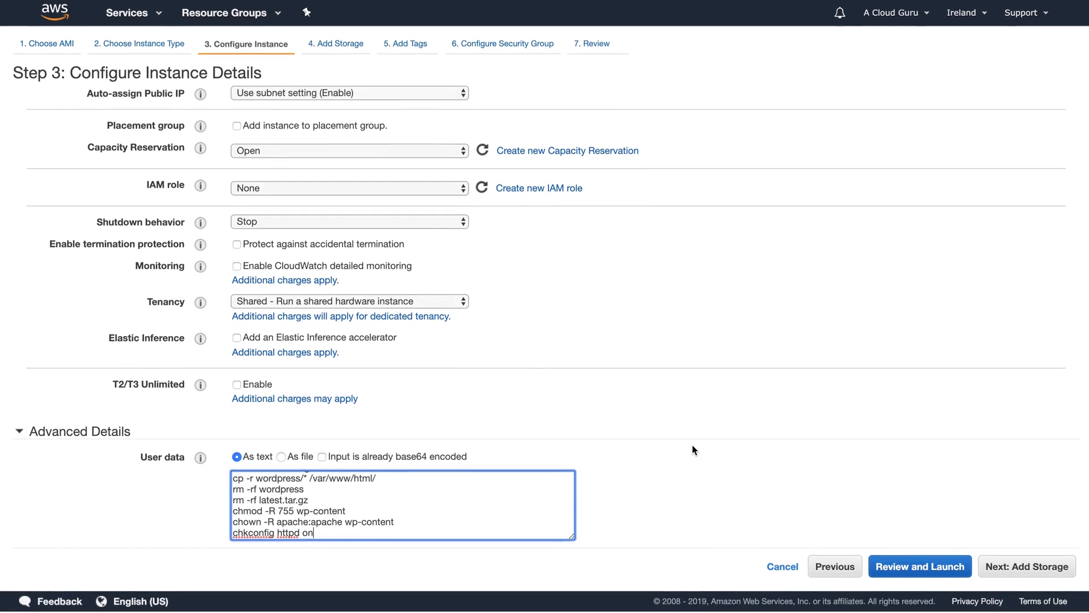
left_click(1022, 567)
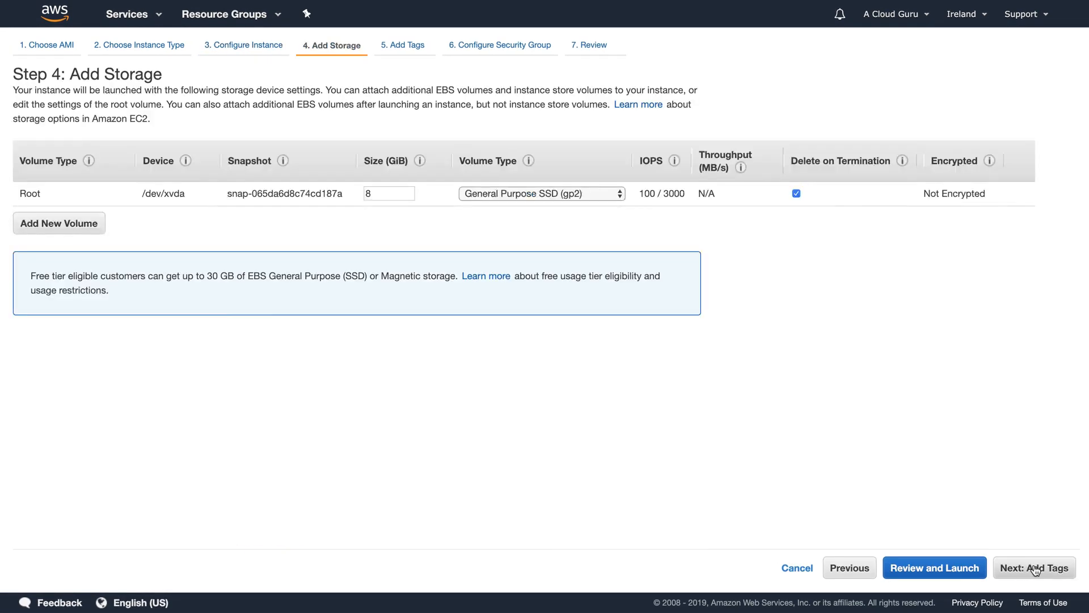
left_click(1021, 568)
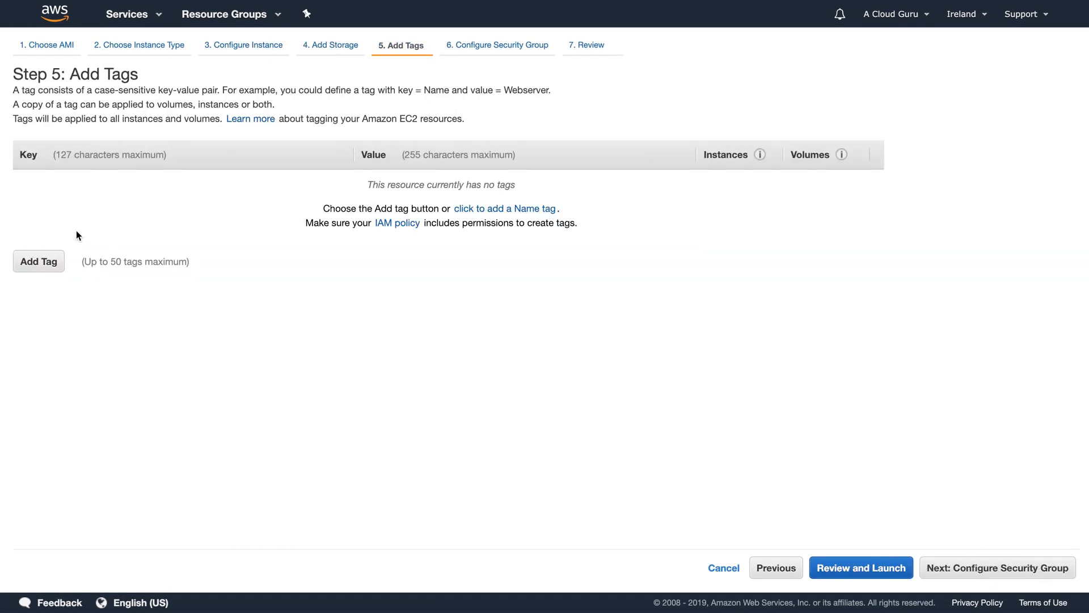
left_click(40, 262)
type("Name")
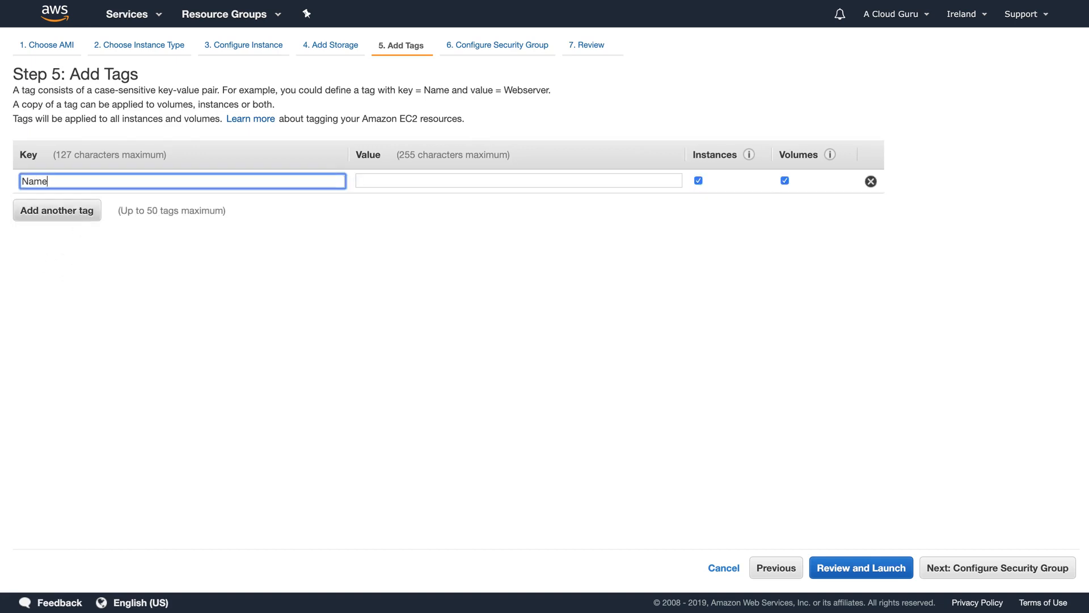
key("Tab")
type("WordP")
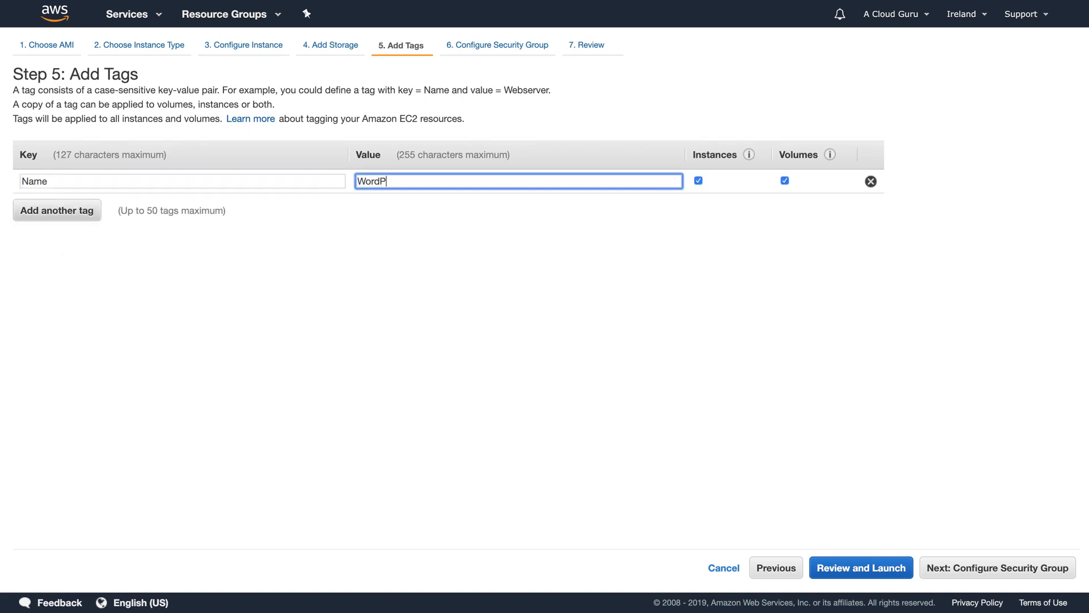
type("ressServer")
- Assign the existing WebDMZ security group to the instance
left_click(989, 569)
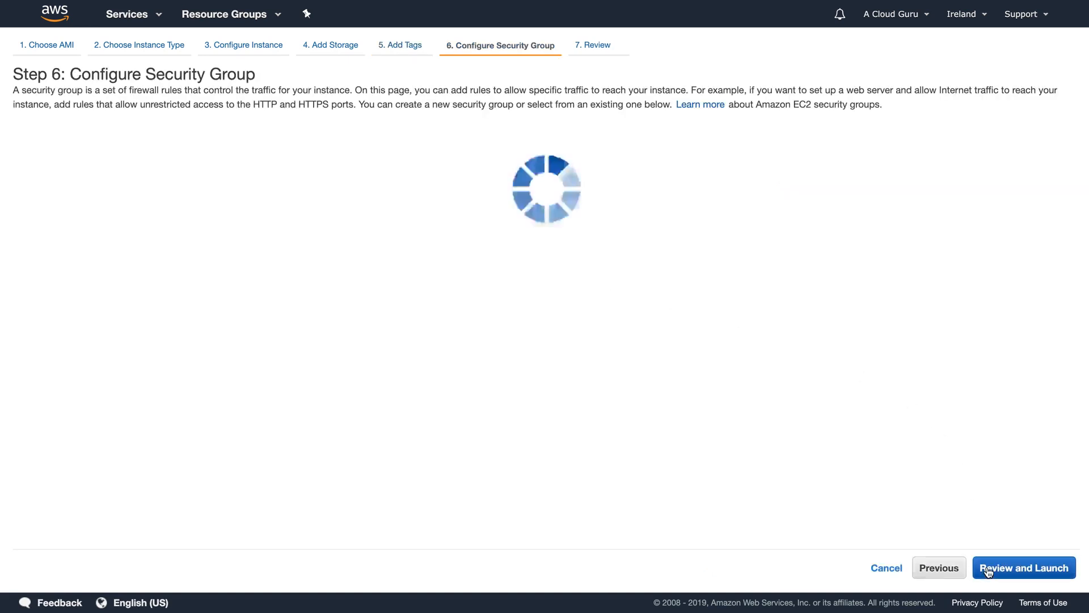
left_click(311, 145)
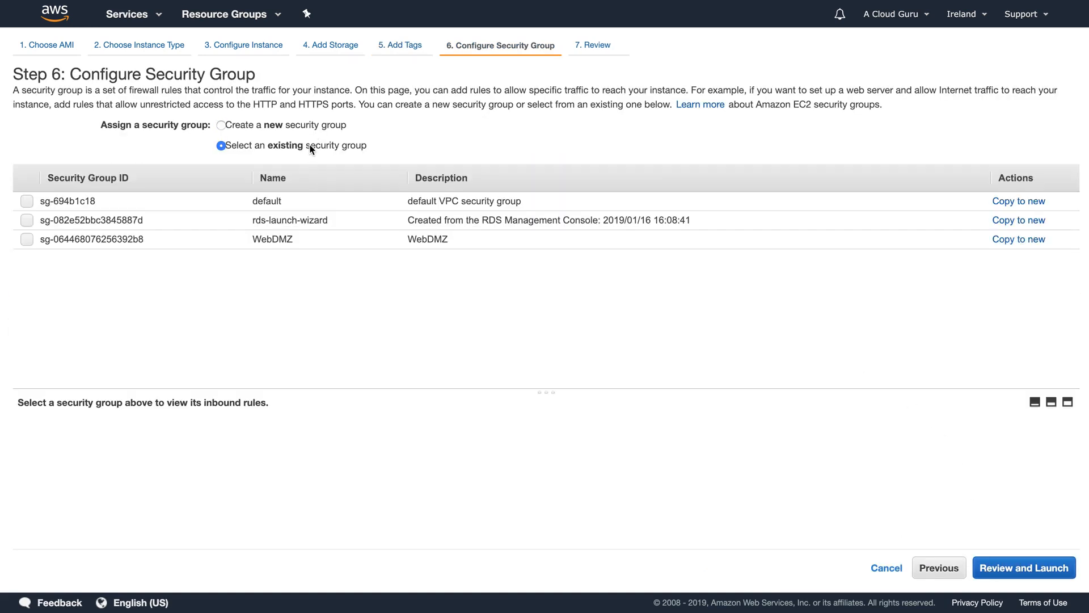
left_click(305, 240)
left_click(1015, 569)
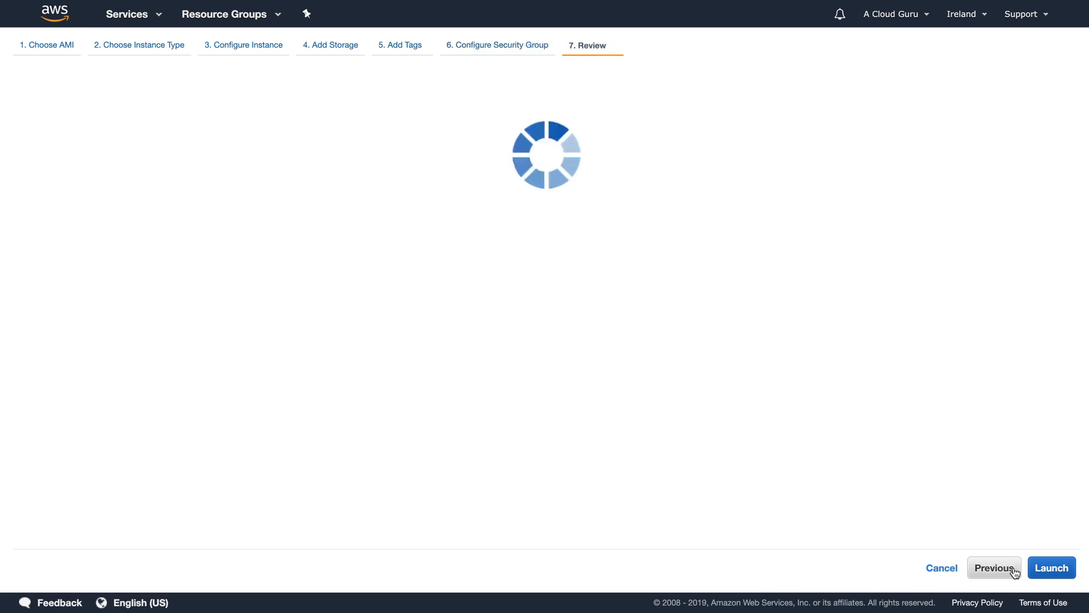
- Launch the instance with the London key pair, then view the security groups list
scroll(1003, 460, "down", 2)
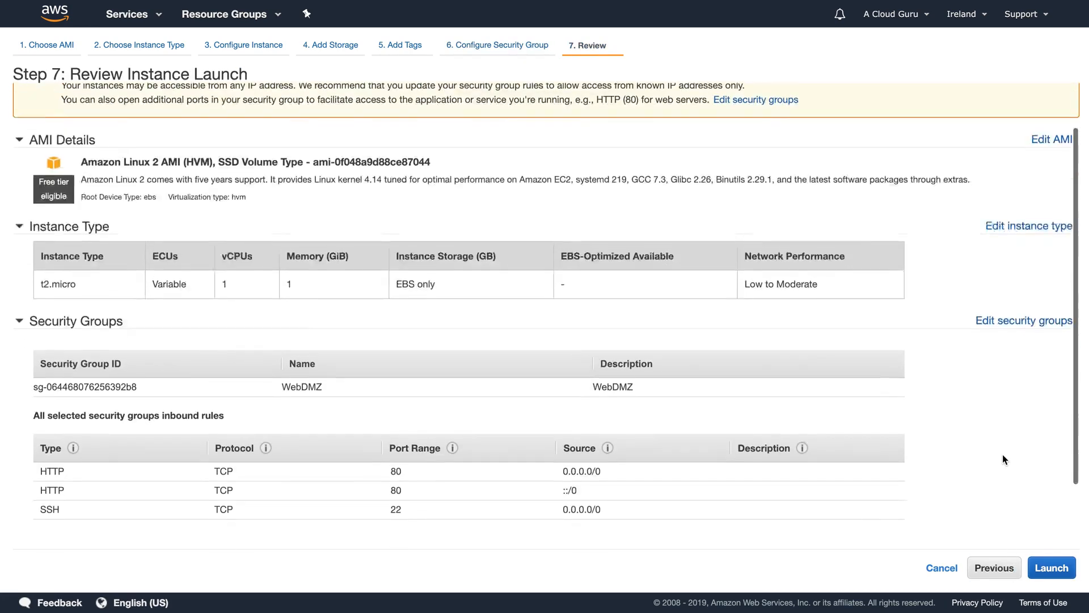
scroll(1003, 454, "down", 2)
left_click(1046, 568)
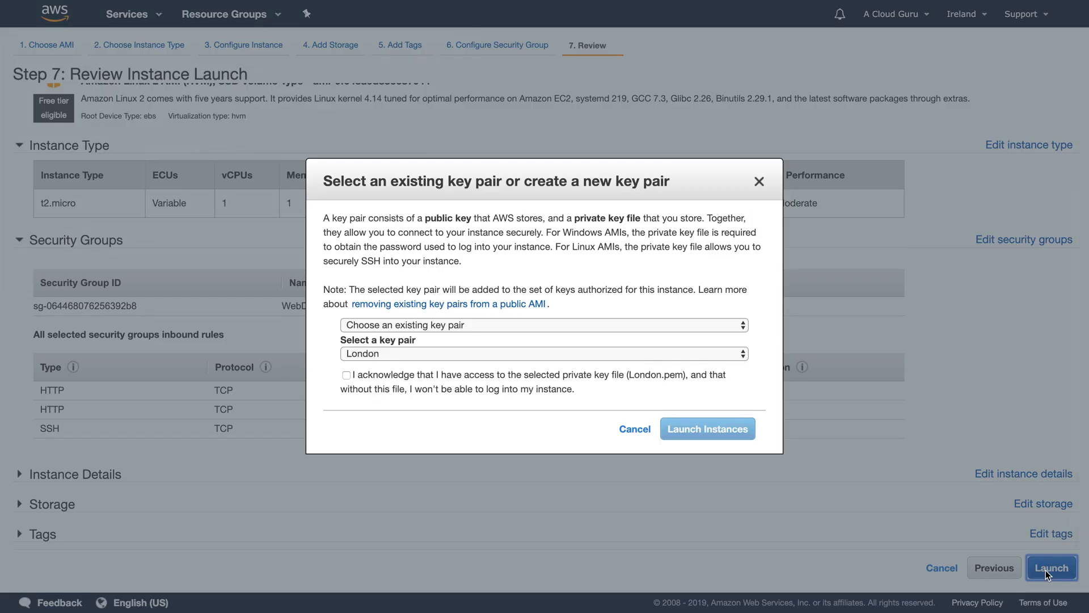
left_click(346, 375)
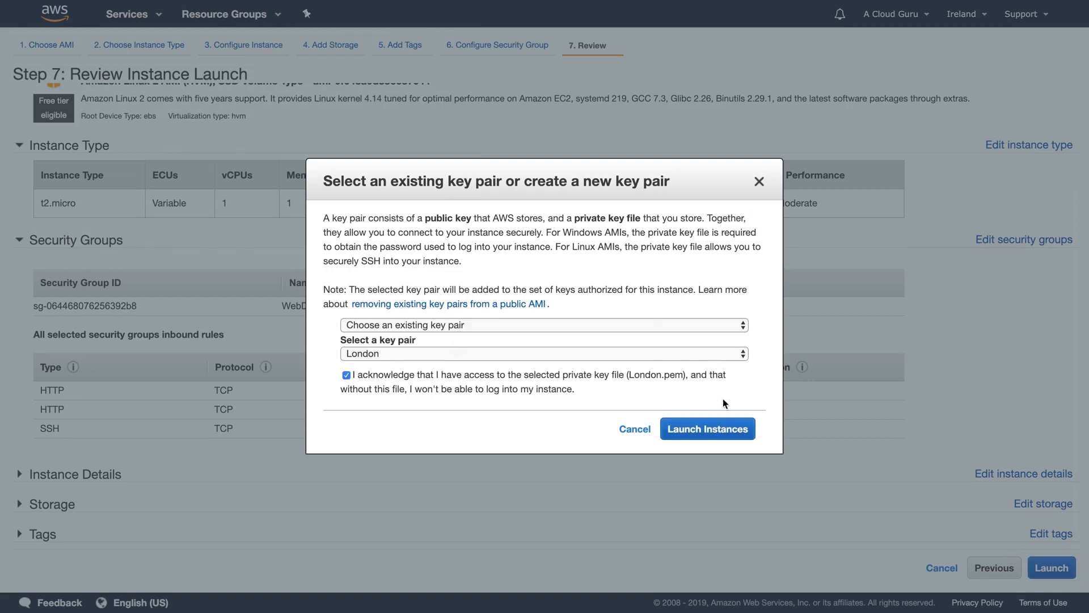
left_click(707, 430)
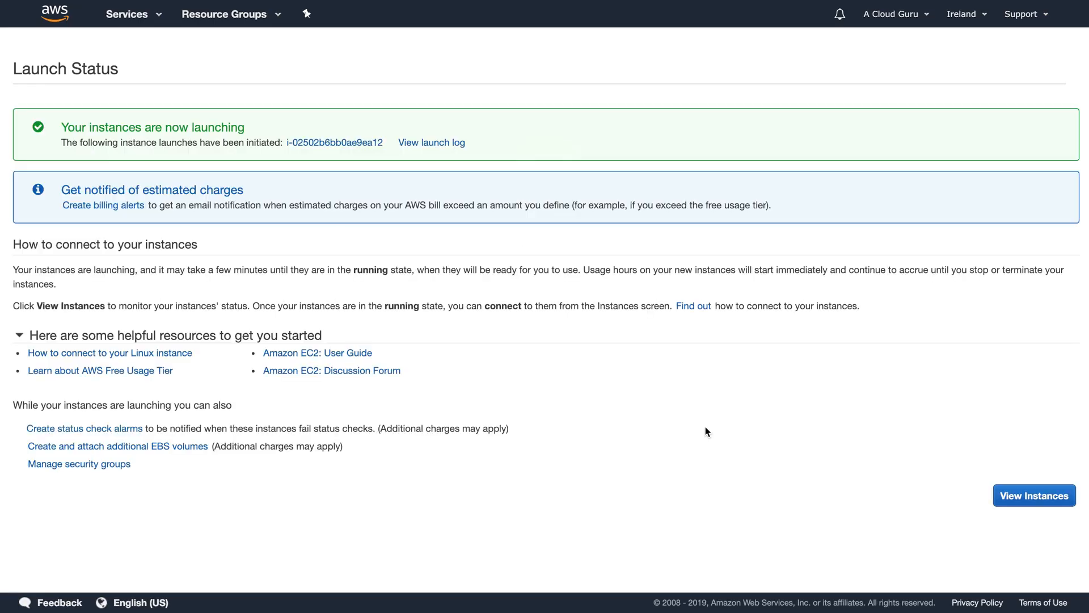
left_click(1034, 496)
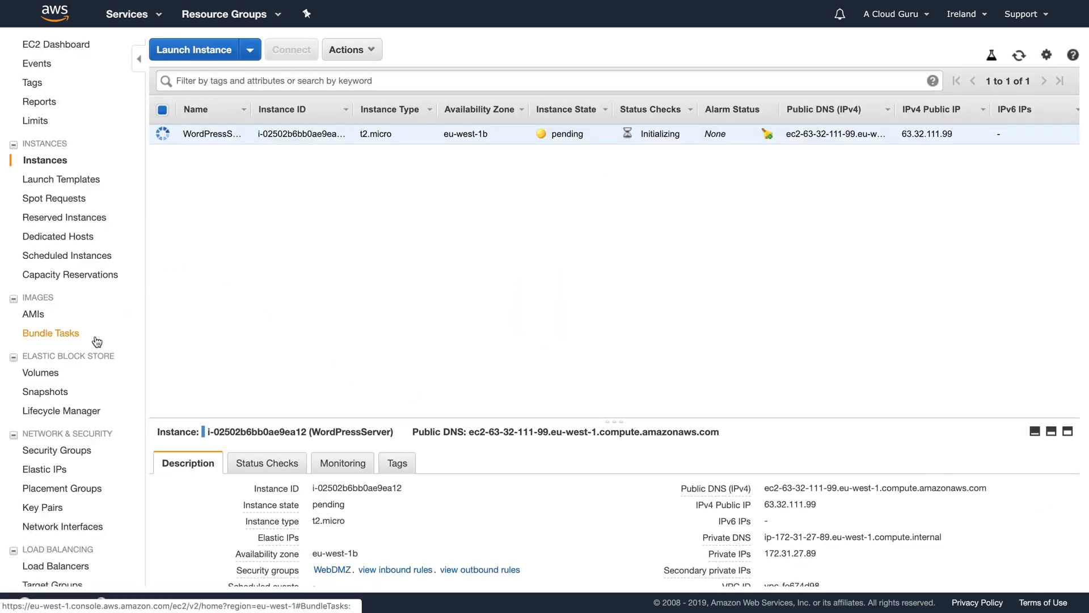
left_click(69, 450)
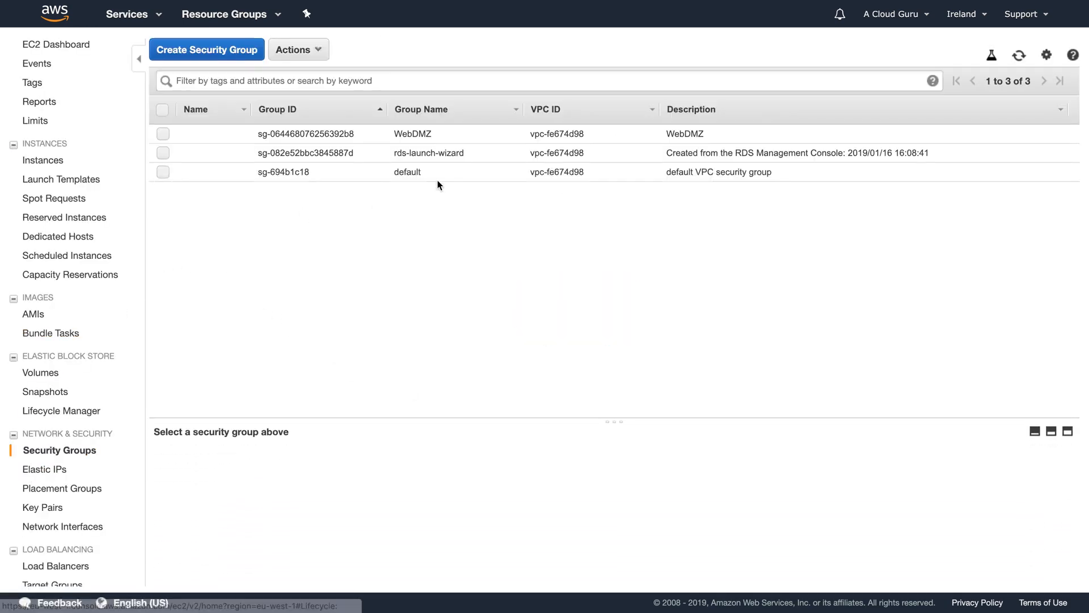
- Compare the WebDMZ group, then display rds-launch-wizard's inbound MYSQL/Aurora rule on port 3306
left_click(418, 155)
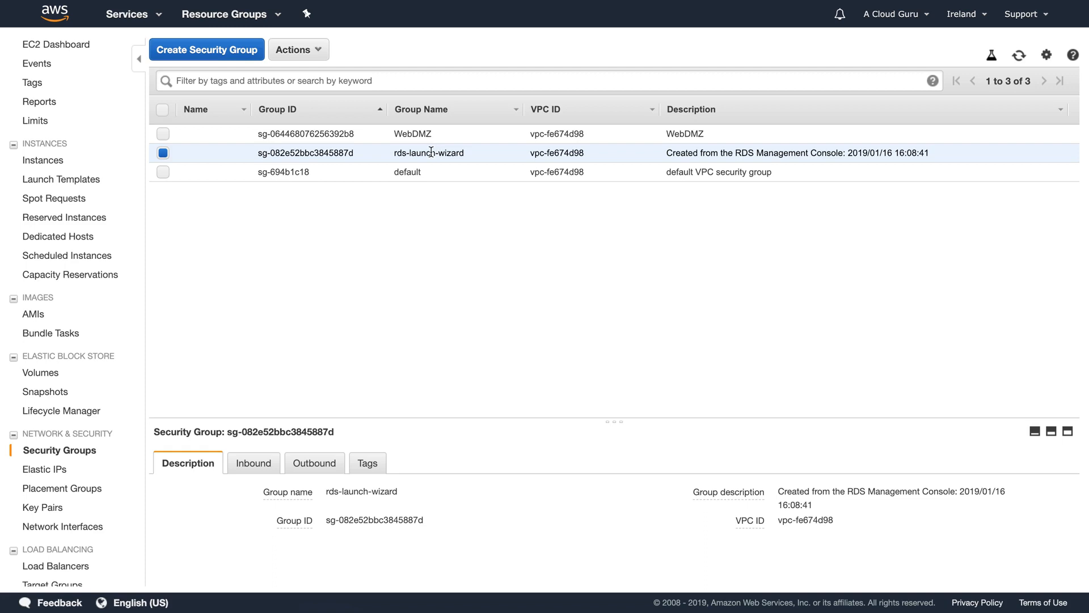
left_click(410, 131)
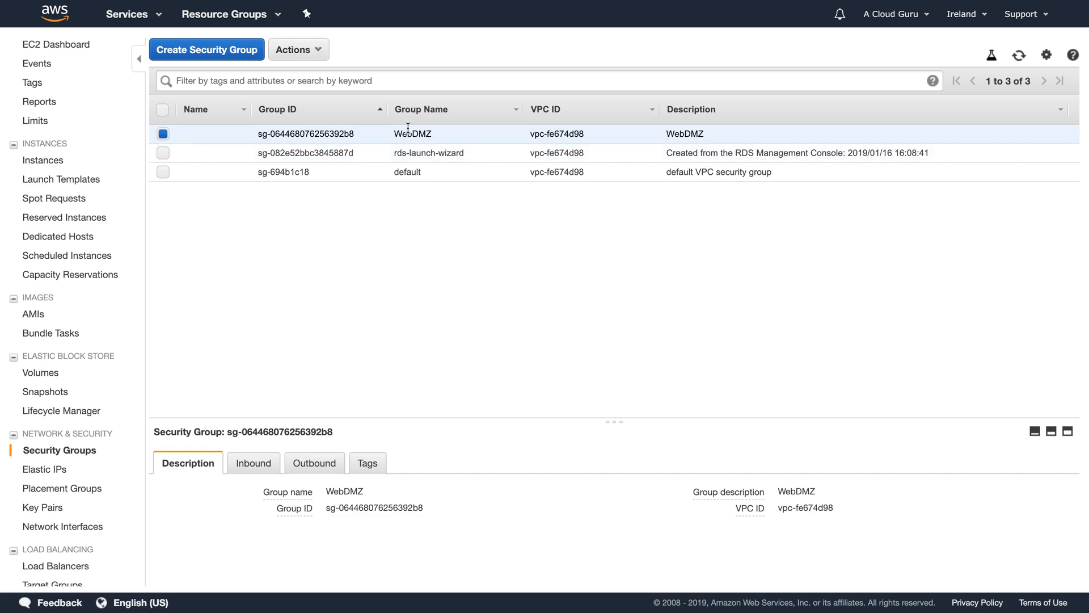
left_click(413, 150)
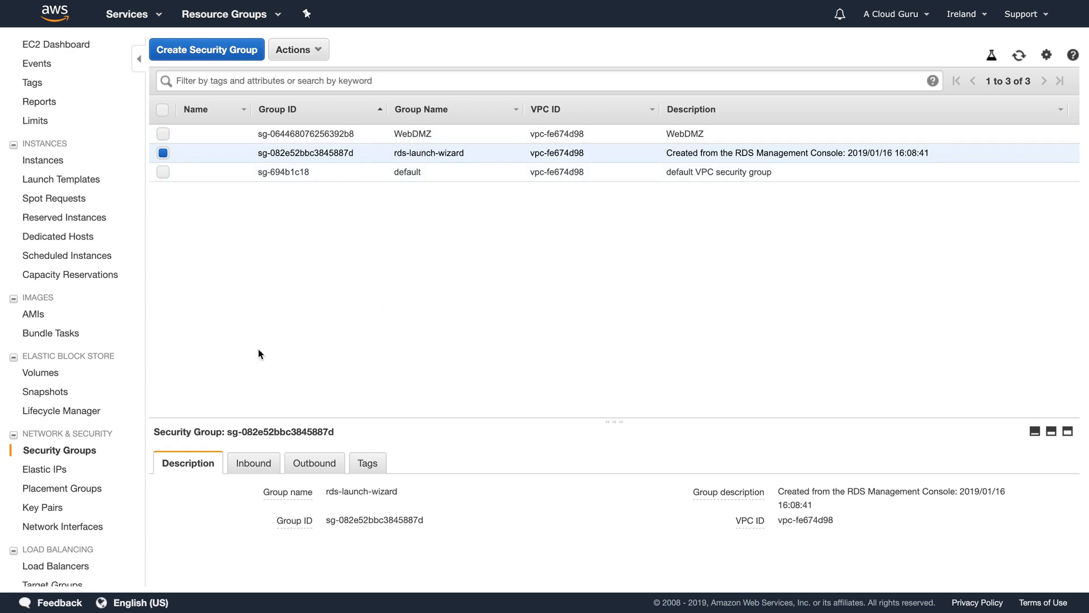
left_click(251, 463)
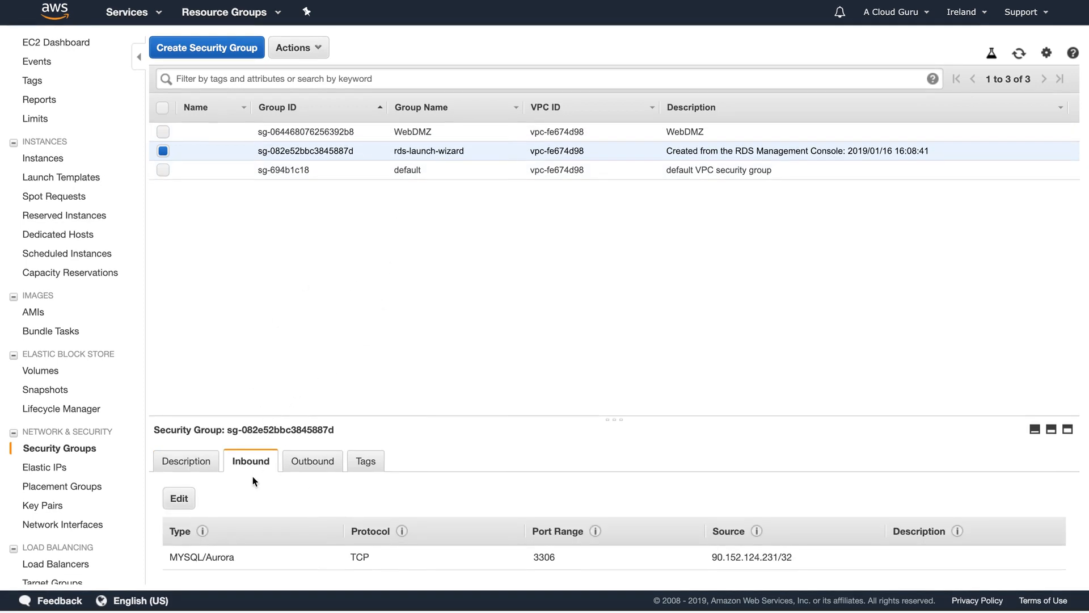
- Add and save a second inbound rule on rds-launch-wizard: MYSQL/Aurora, TCP 3306, from the WebDMZ group
left_click(179, 501)
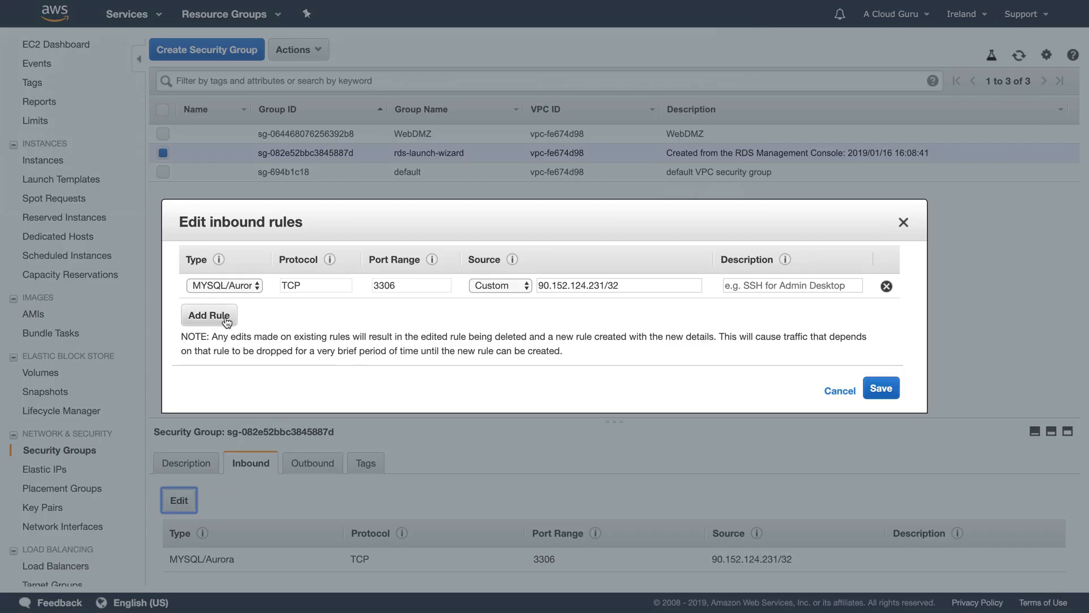
left_click(226, 318)
left_click(248, 311)
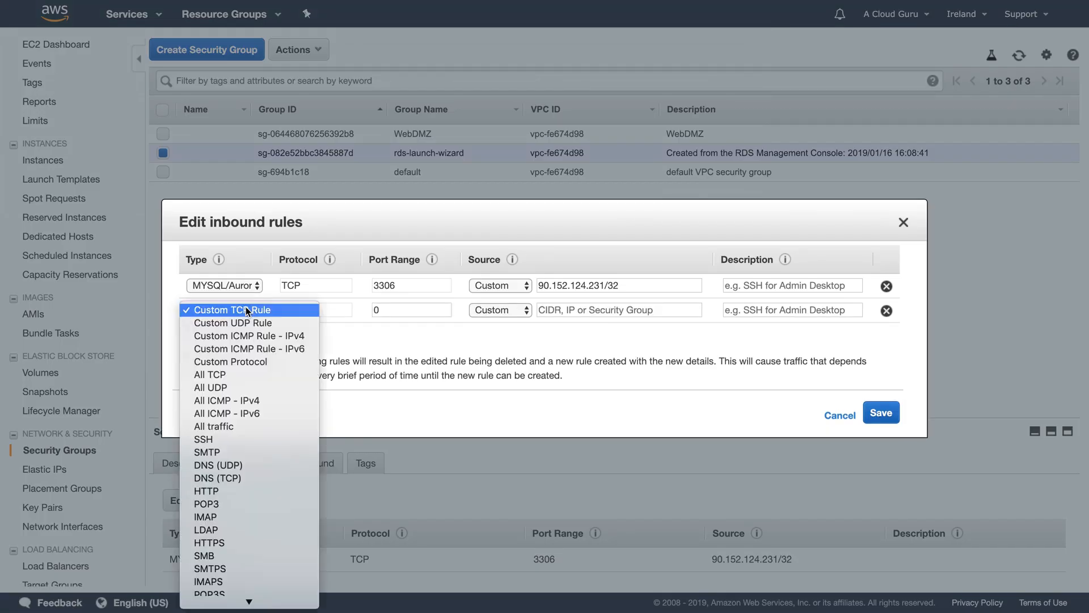
scroll(243, 379, "down", 5)
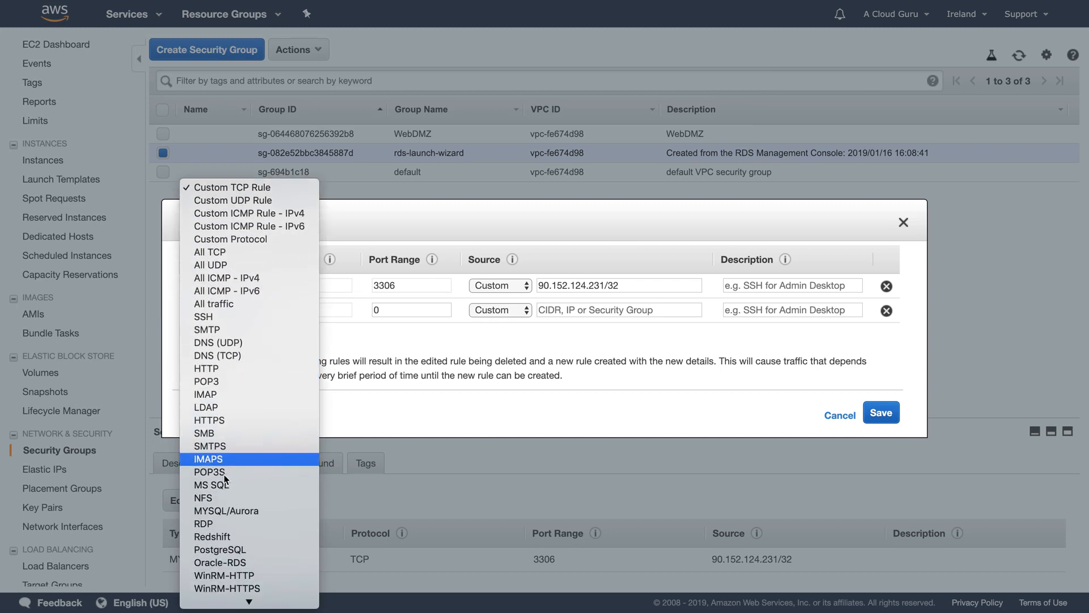
left_click(229, 510)
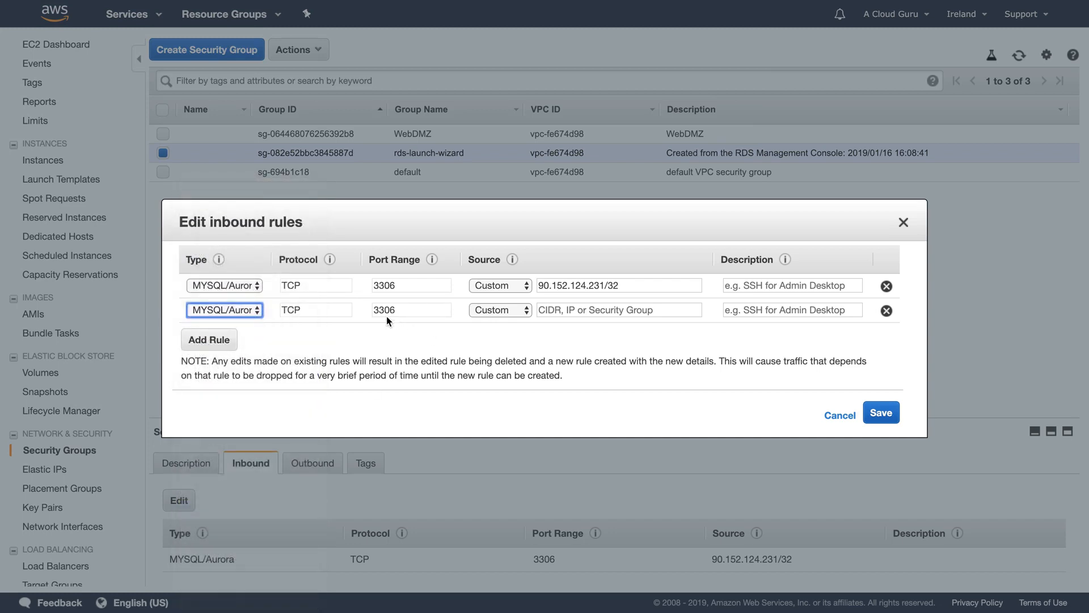
left_click(556, 311)
type("s")
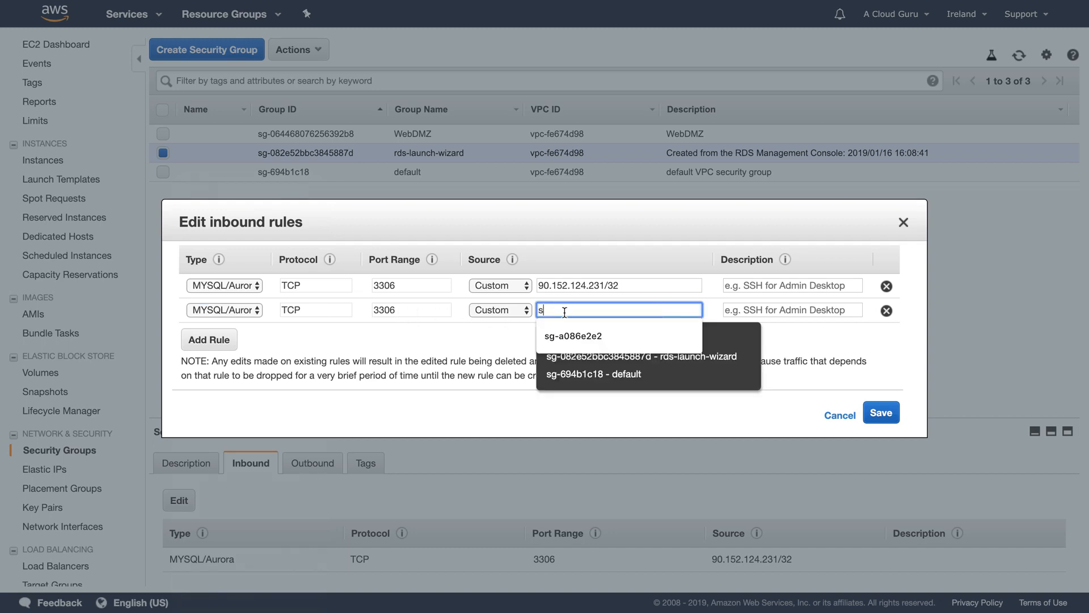
type("g")
type("-0")
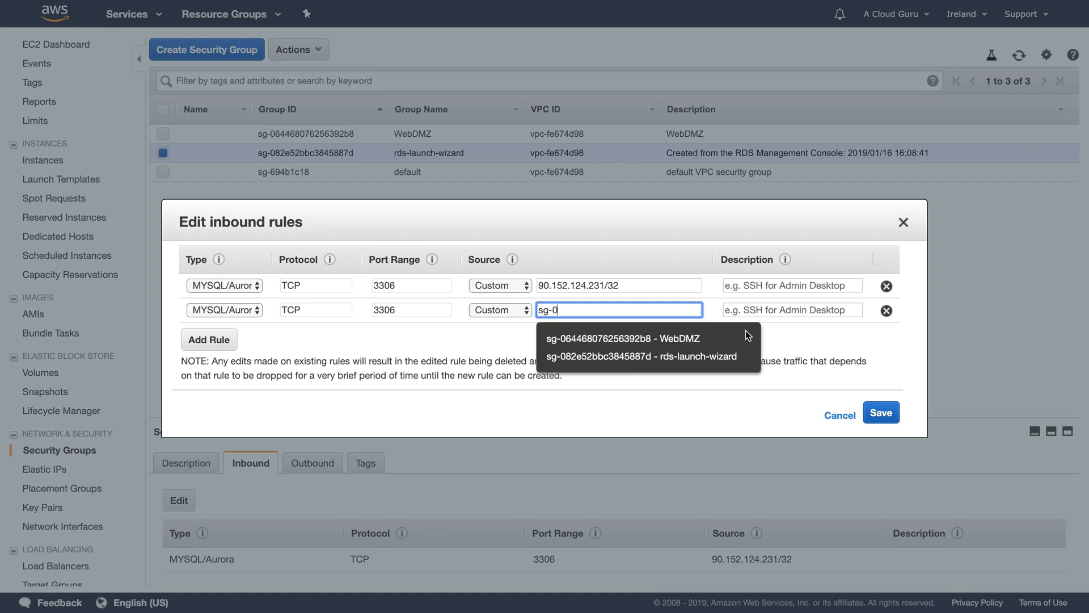
left_click(716, 340)
left_click(881, 414)
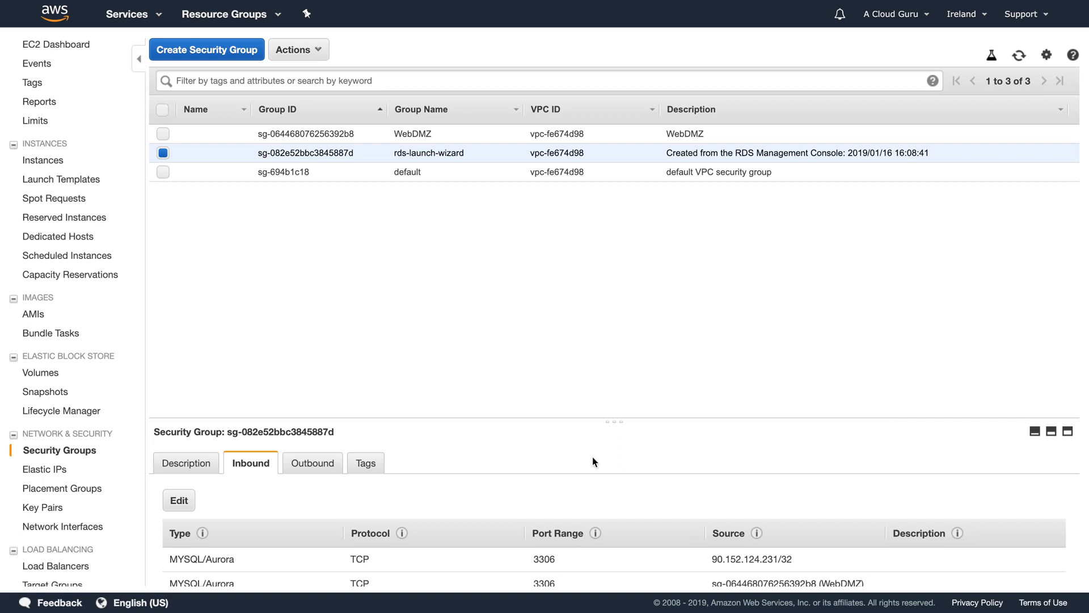
- Return to the EC2 Instances list showing WordPressServer running as t2.micro in eu-west-1b
scroll(584, 465, "down", 1)
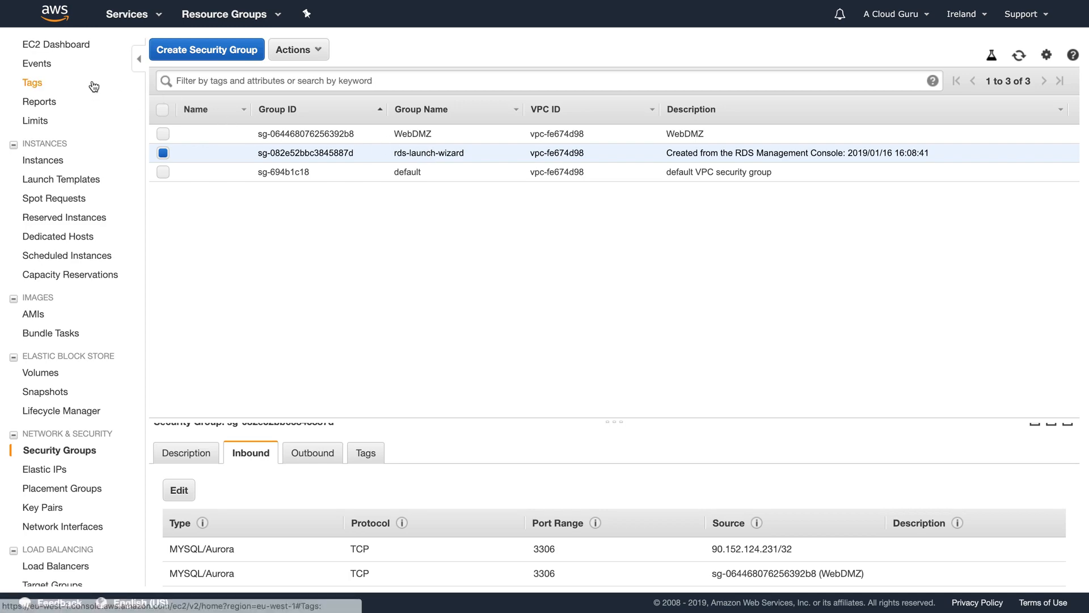
left_click(69, 51)
left_click(233, 93)
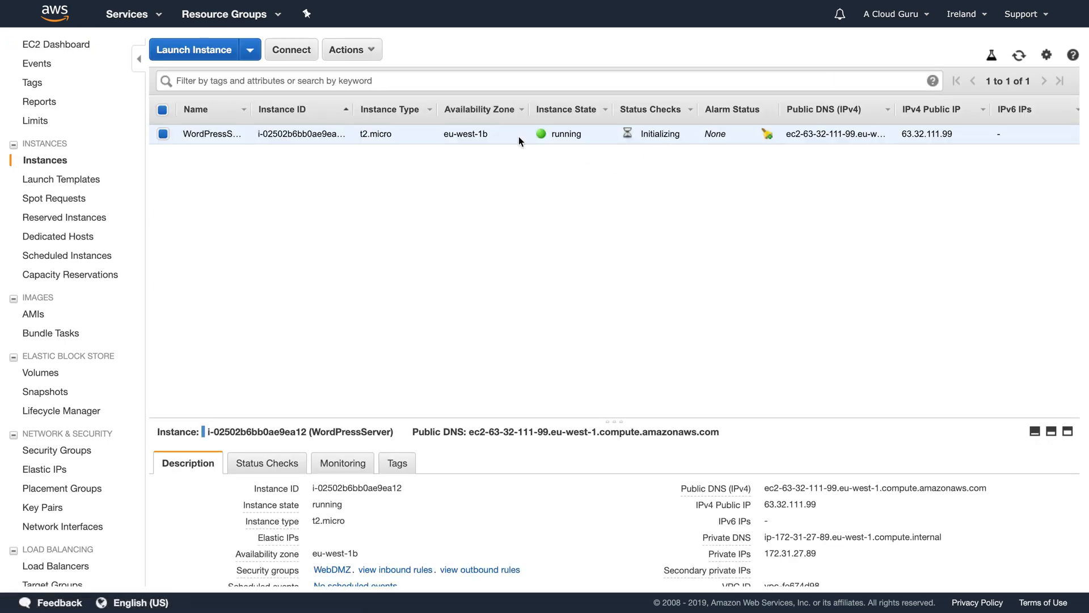
- Open the acloudguru database's details page in RDS Databases
left_click(141, 16)
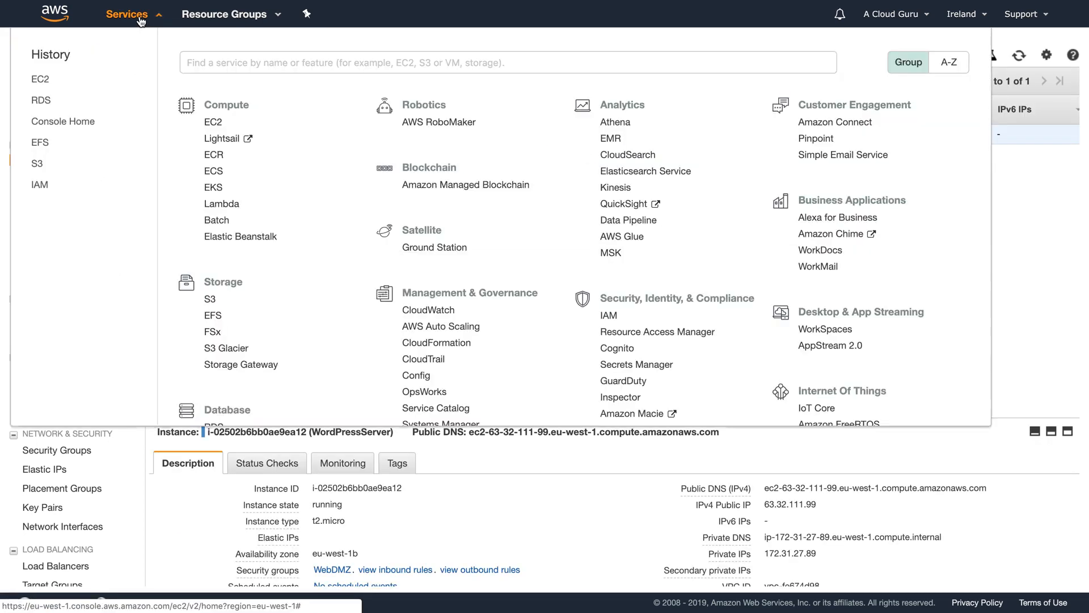
left_click(218, 428)
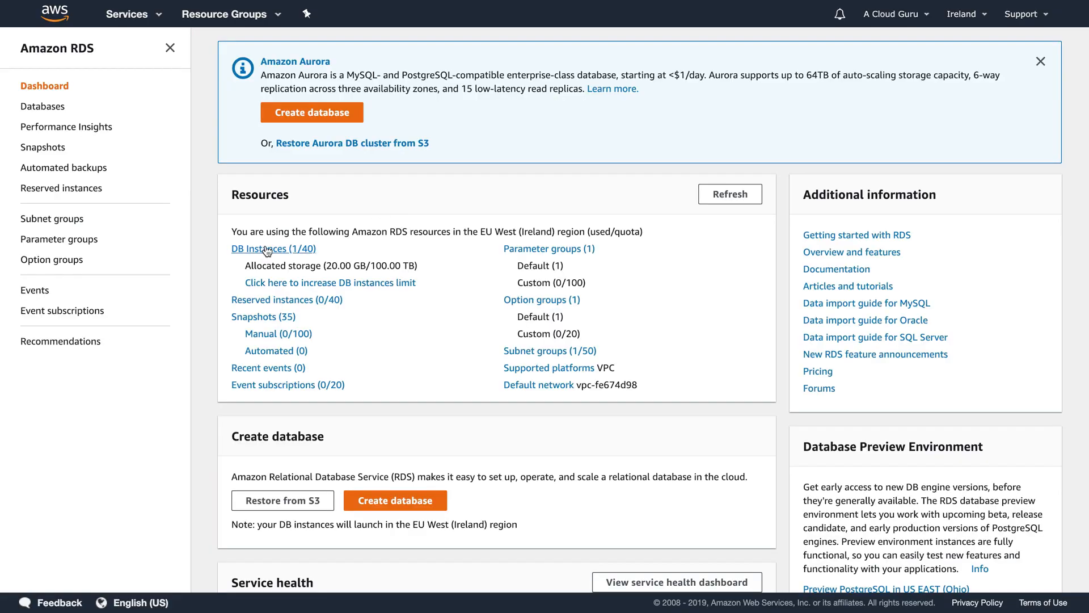
left_click(266, 250)
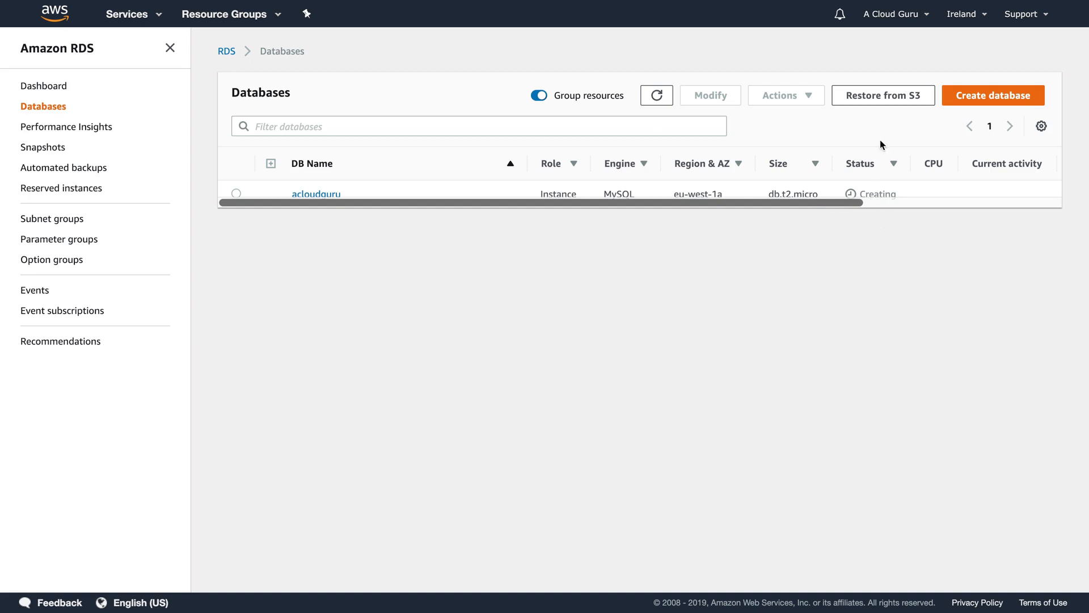
left_click(234, 194)
left_click(306, 195)
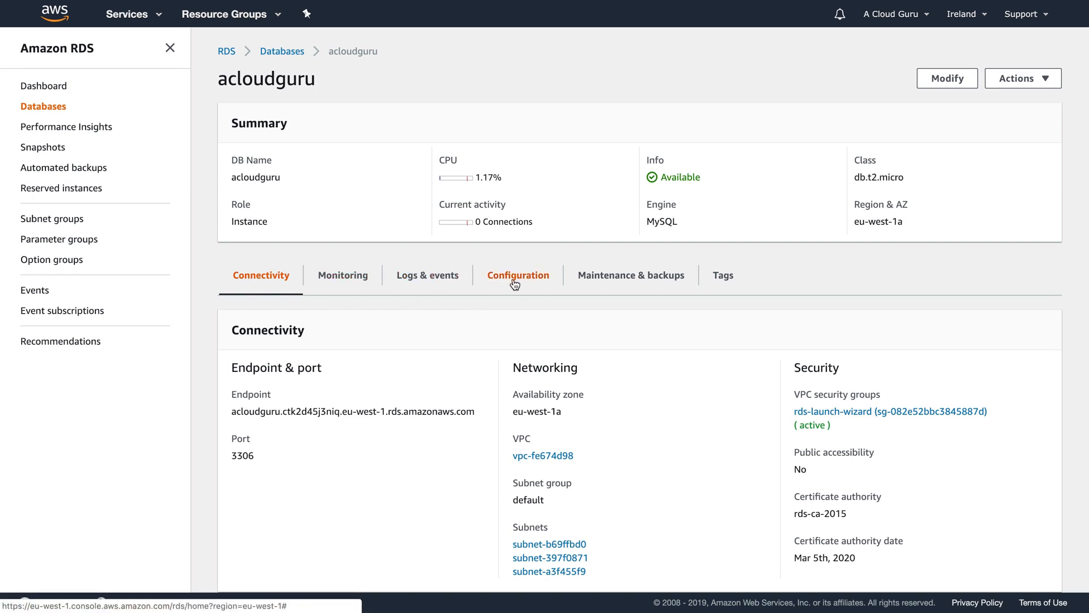
- Check the database's monitoring, then show its connectivity details with the endpoint and port 3306
left_click(335, 281)
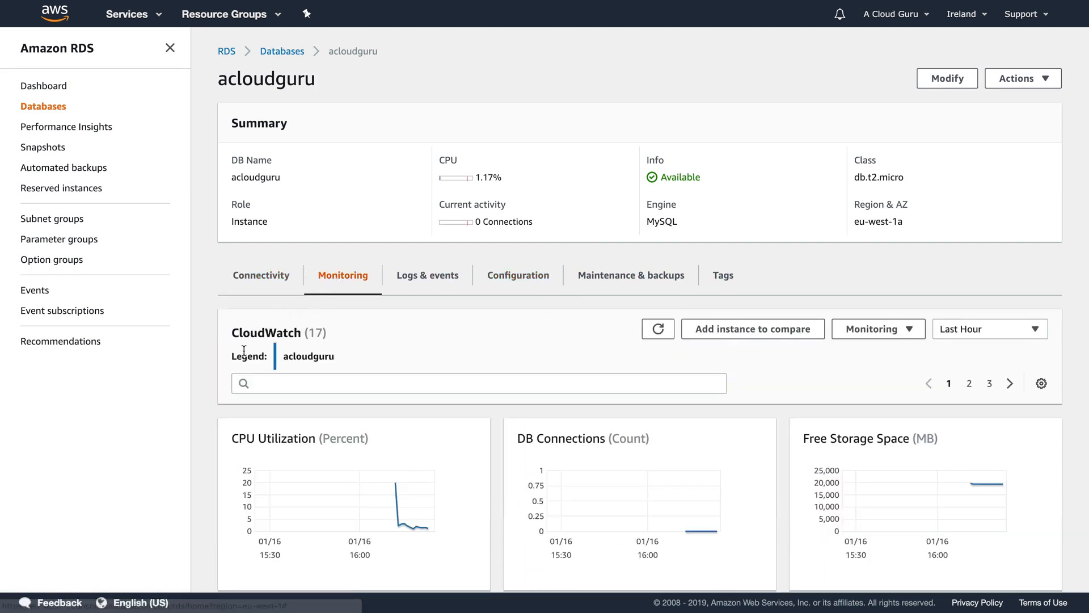
scroll(244, 350, "down", 2)
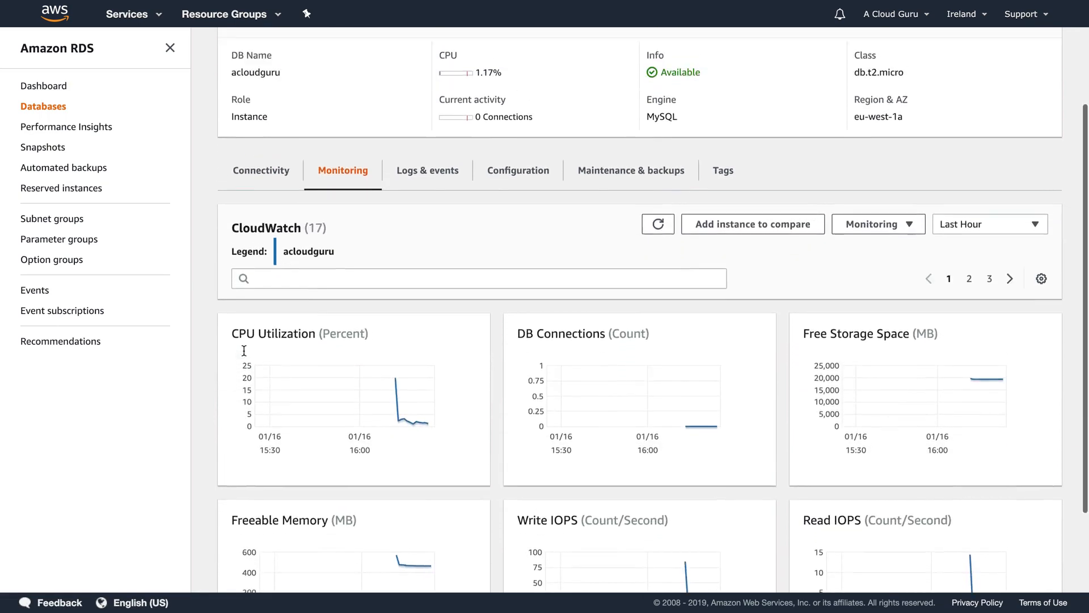
scroll(244, 350, "up", 1)
left_click(264, 241)
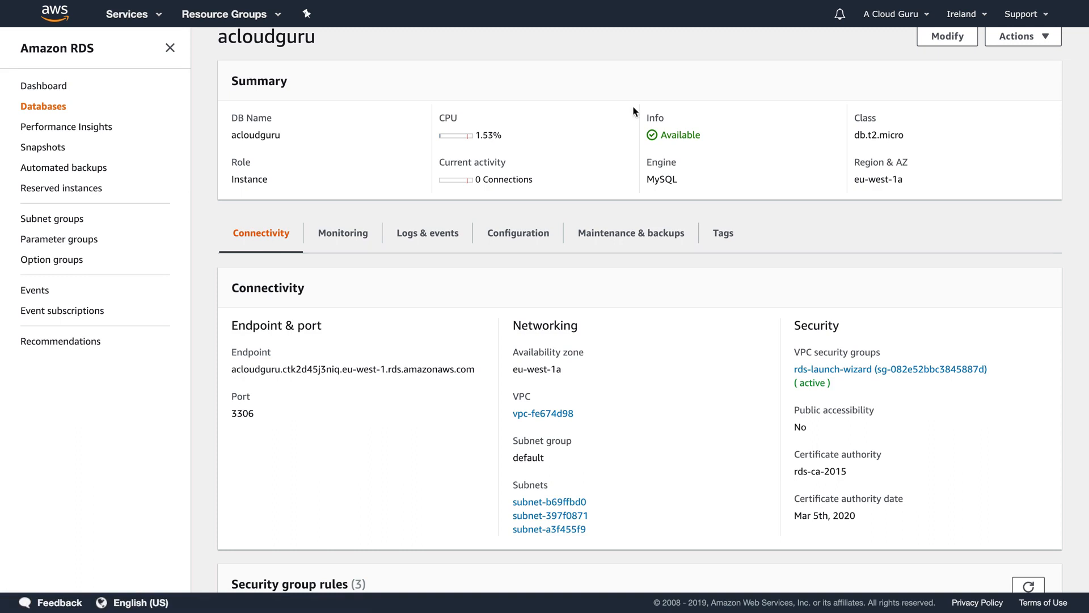
scroll(385, 147, "up", 1)
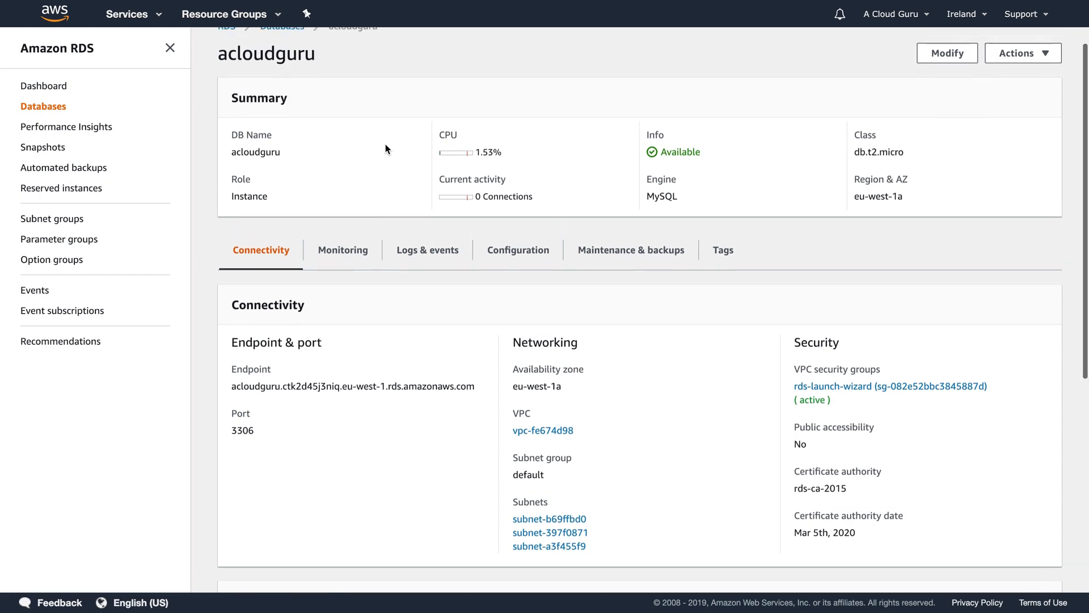
left_click(144, 20)
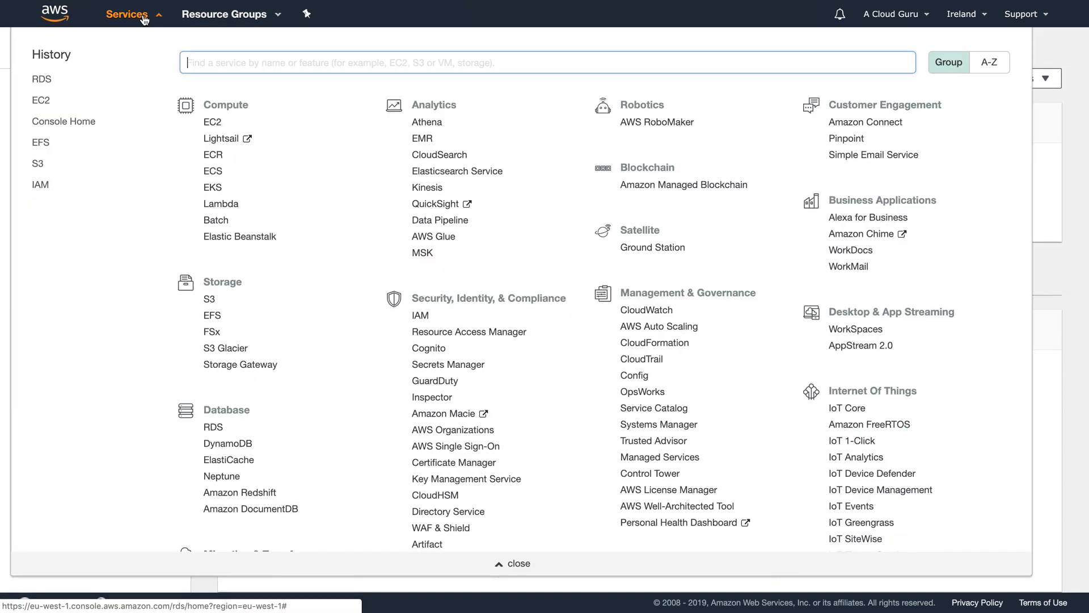
- Copy WordPressServer's public IP 63.32.111.99 from EC2 Instances and load it in a browser tab
left_click(213, 125)
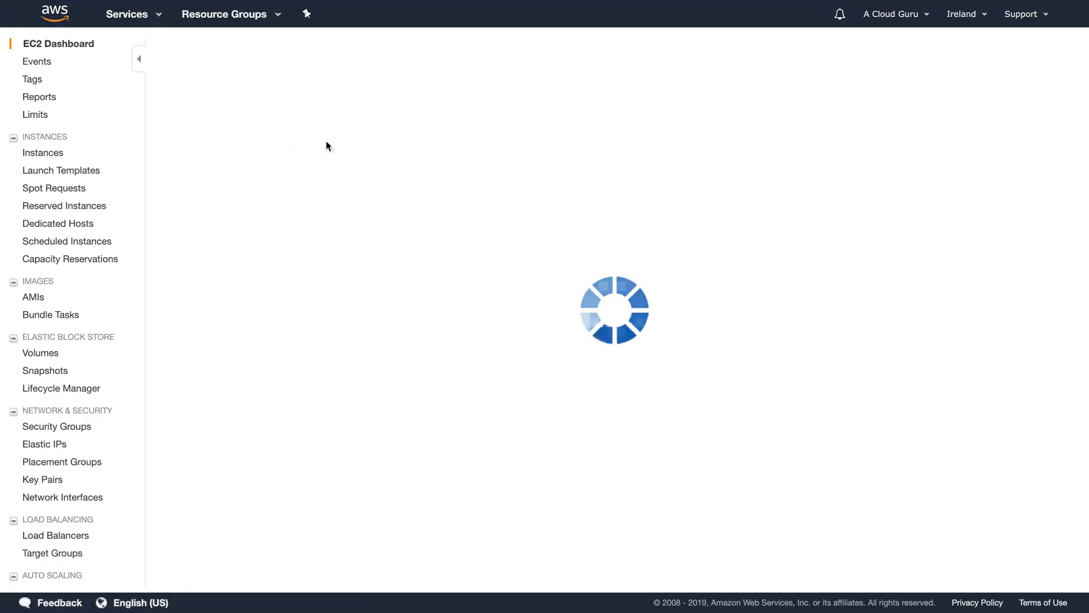
left_click(284, 95)
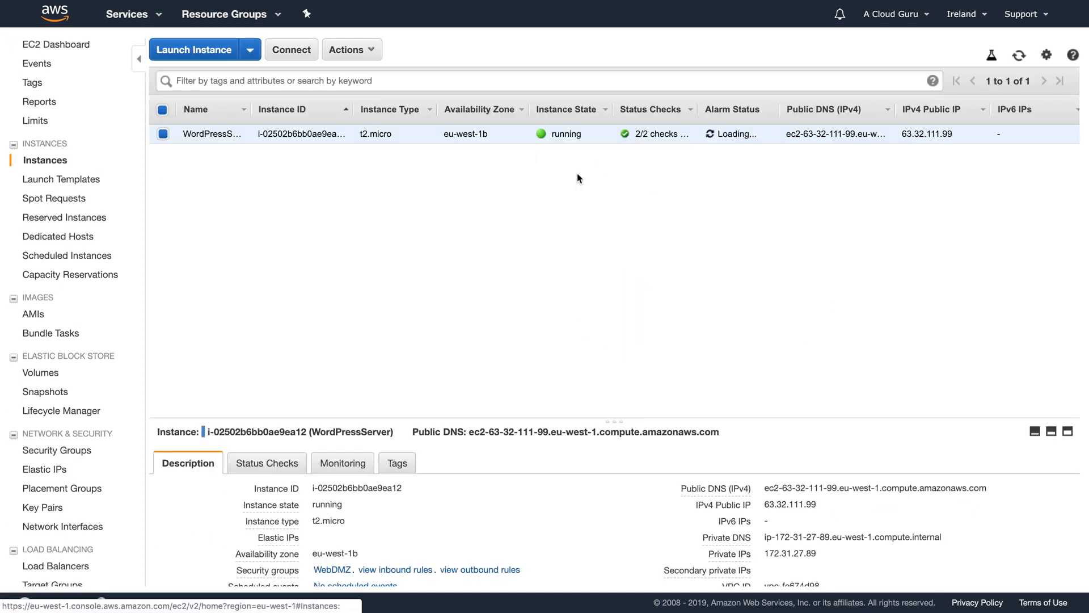
double_click(944, 132)
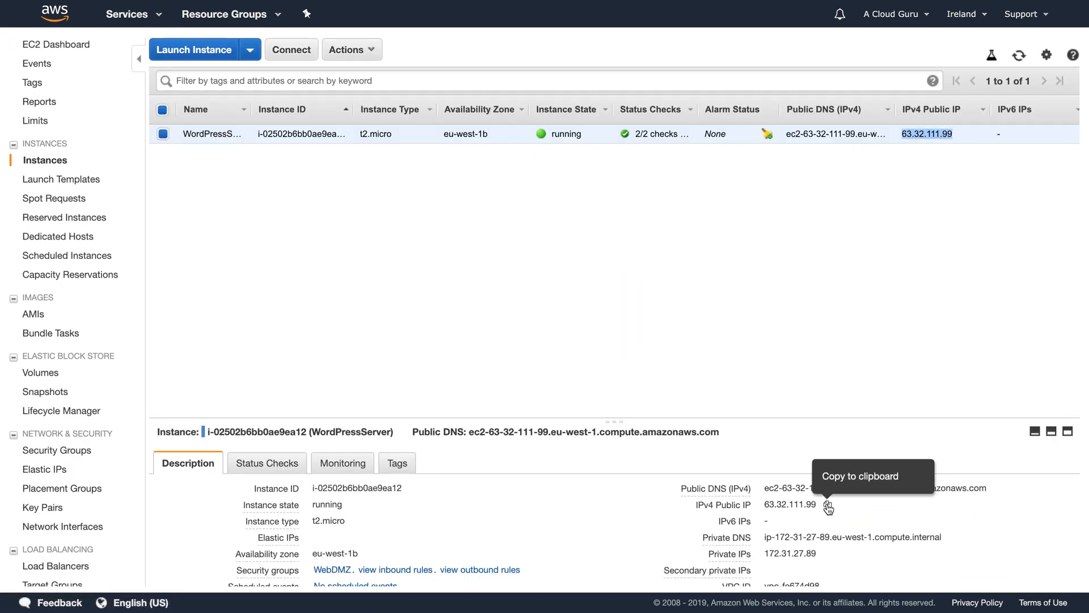
left_click(827, 504)
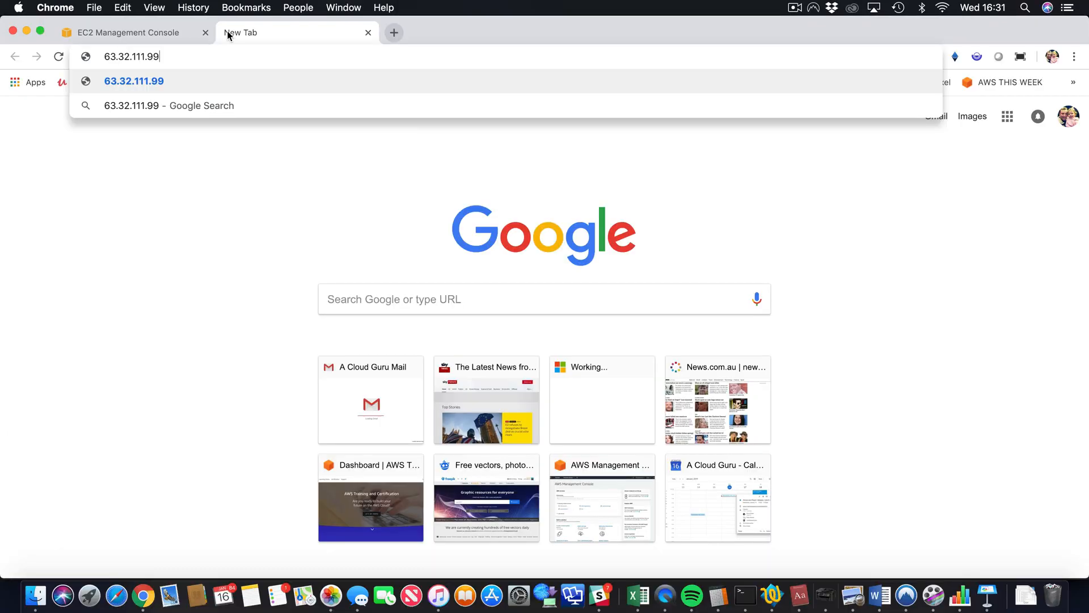
key("Return")
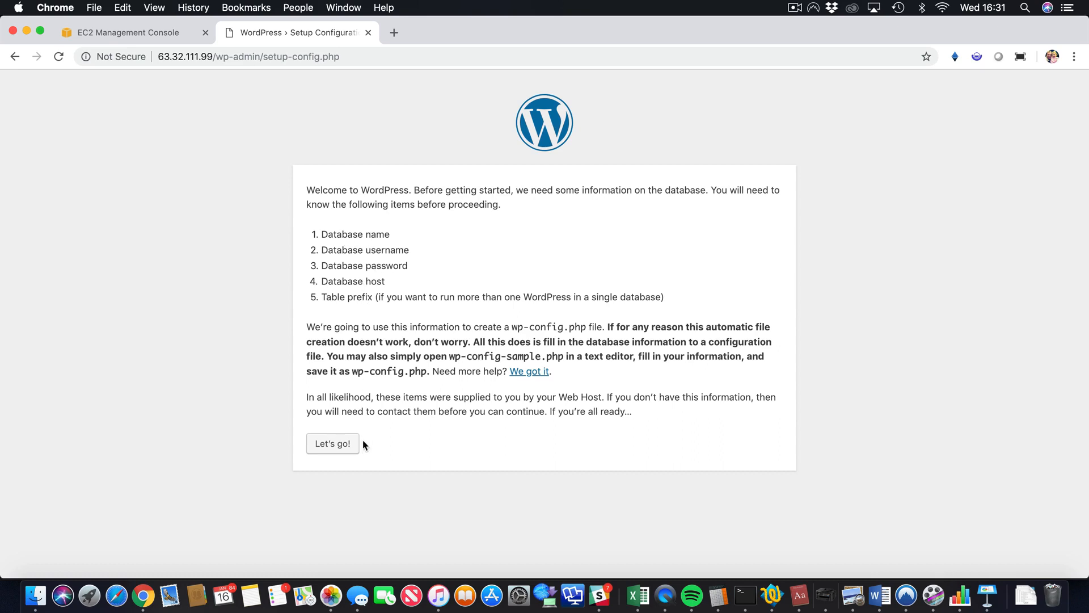
- Begin WordPress setup, entering database name acloudguru and filling in the database username and password
left_click(342, 444)
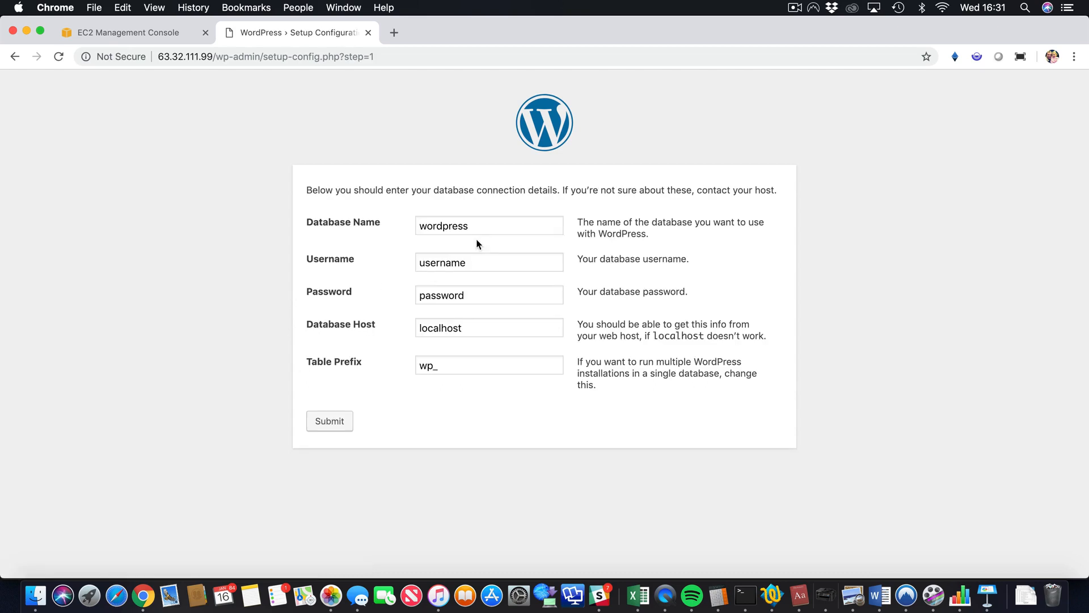
double_click(473, 221)
type("acloudf")
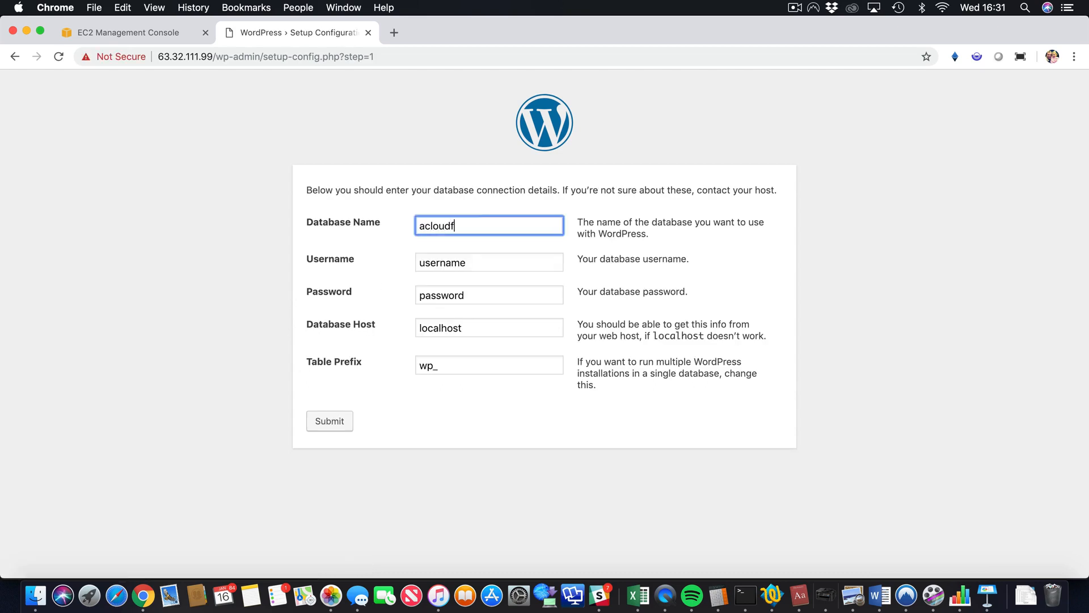
key("BackSpace")
type("guru")
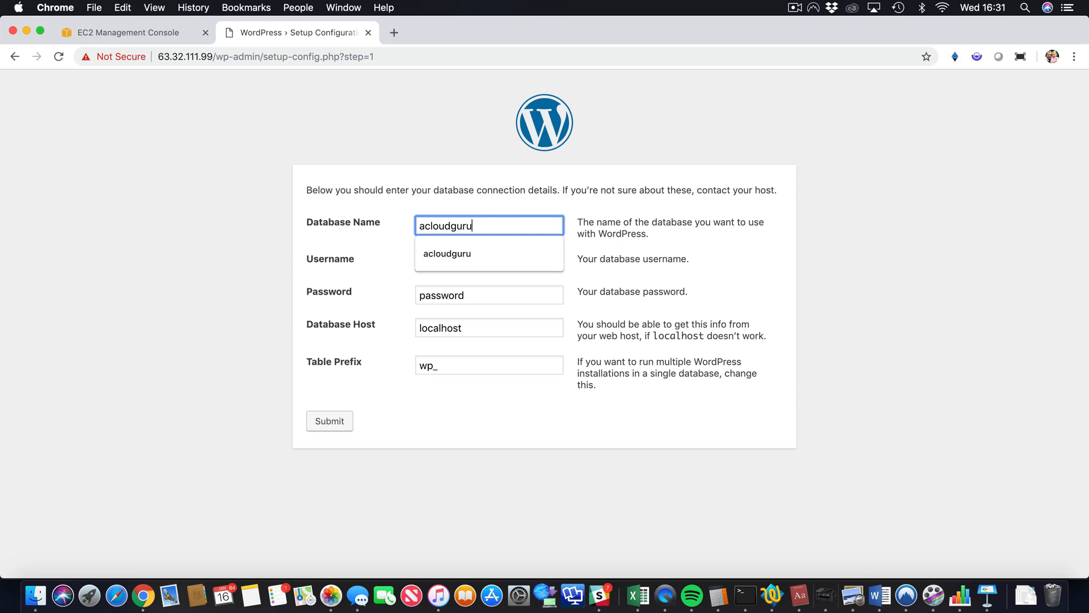
double_click(469, 225)
key("Tab")
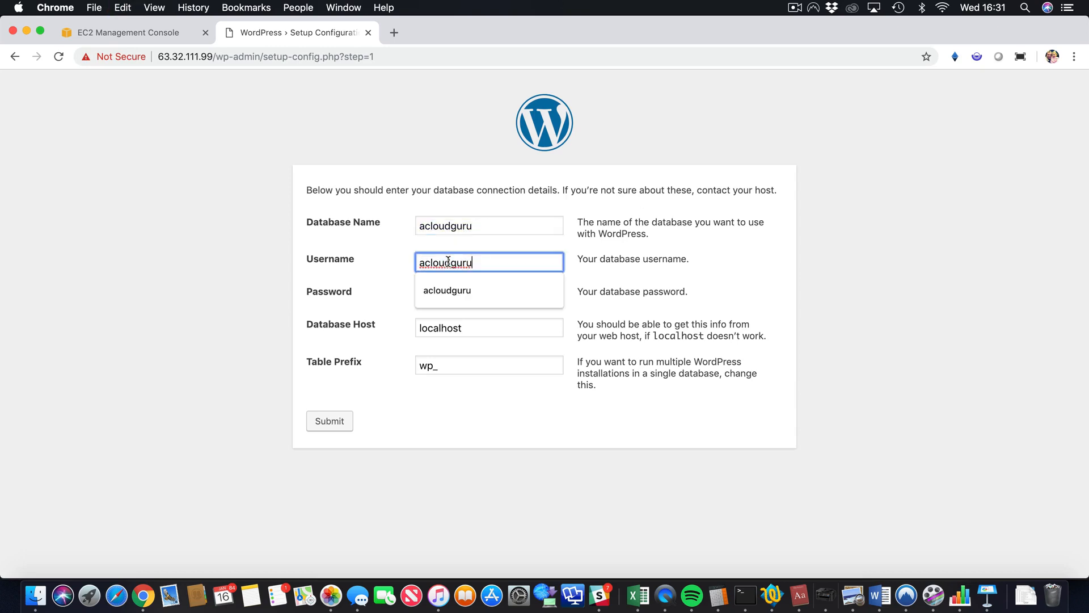
left_click(449, 297)
double_click(446, 295)
key("super+v")
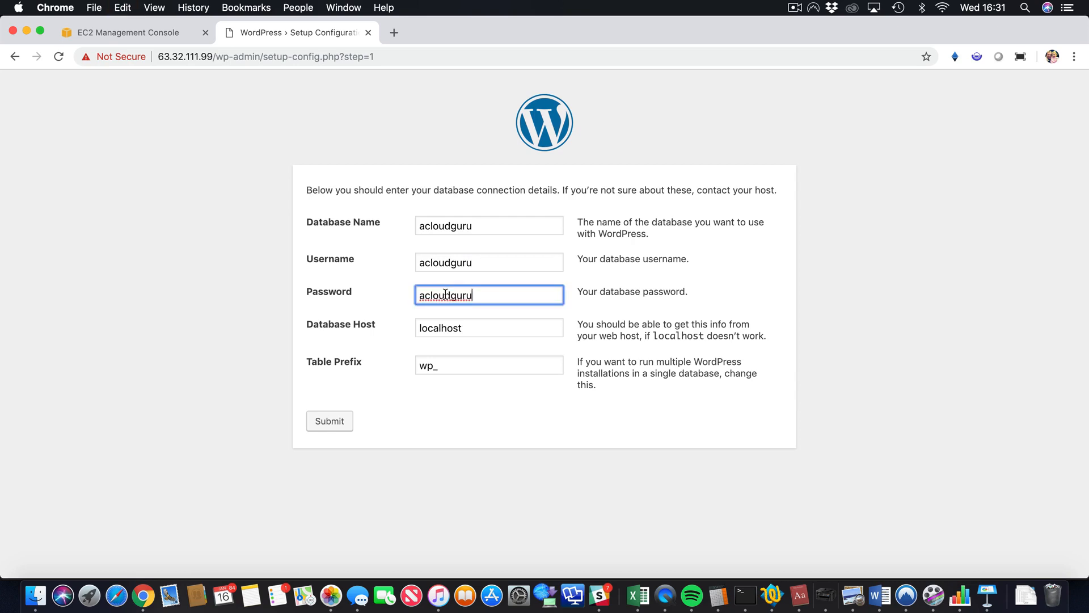
left_click(428, 328)
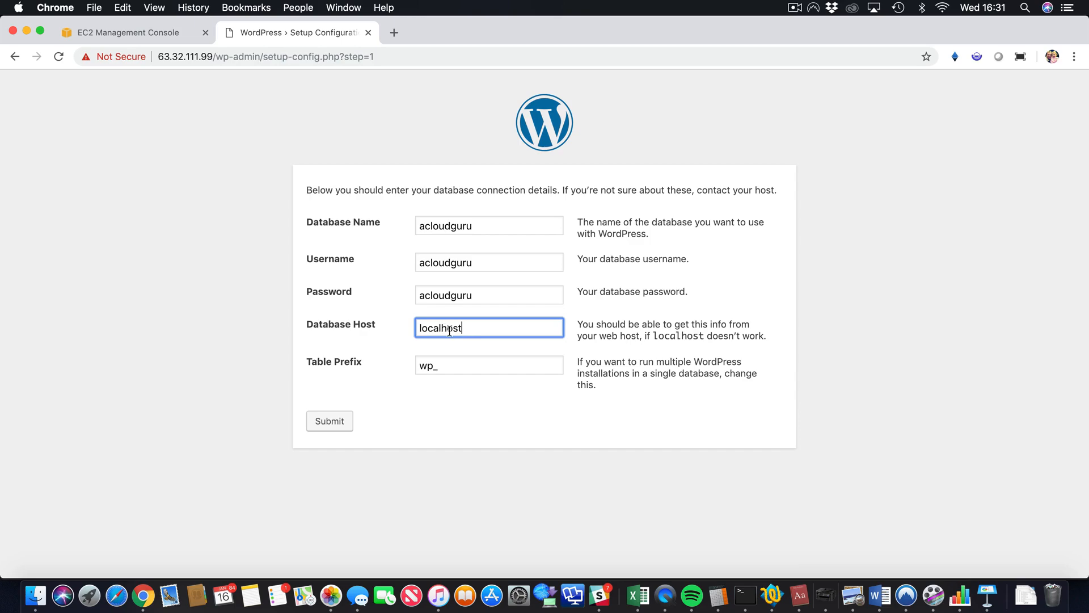
- Copy the acloudguru endpoint acloudguru.ctk2d45j3niq.eu-west-1.rds.amazonaws.com from the RDS connectivity details
left_click(124, 34)
left_click(143, 87)
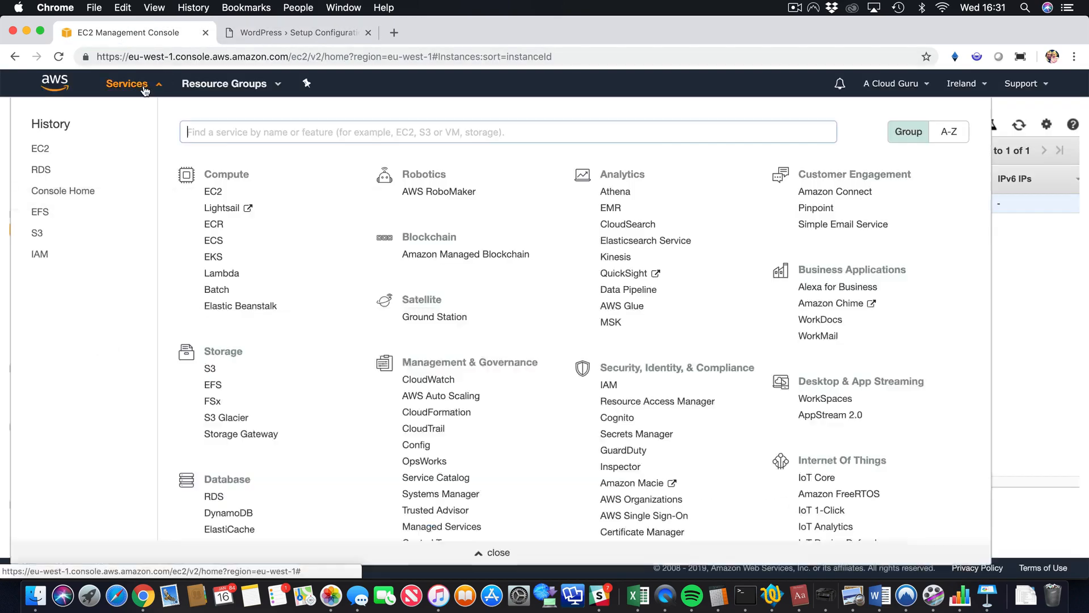
left_click(213, 497)
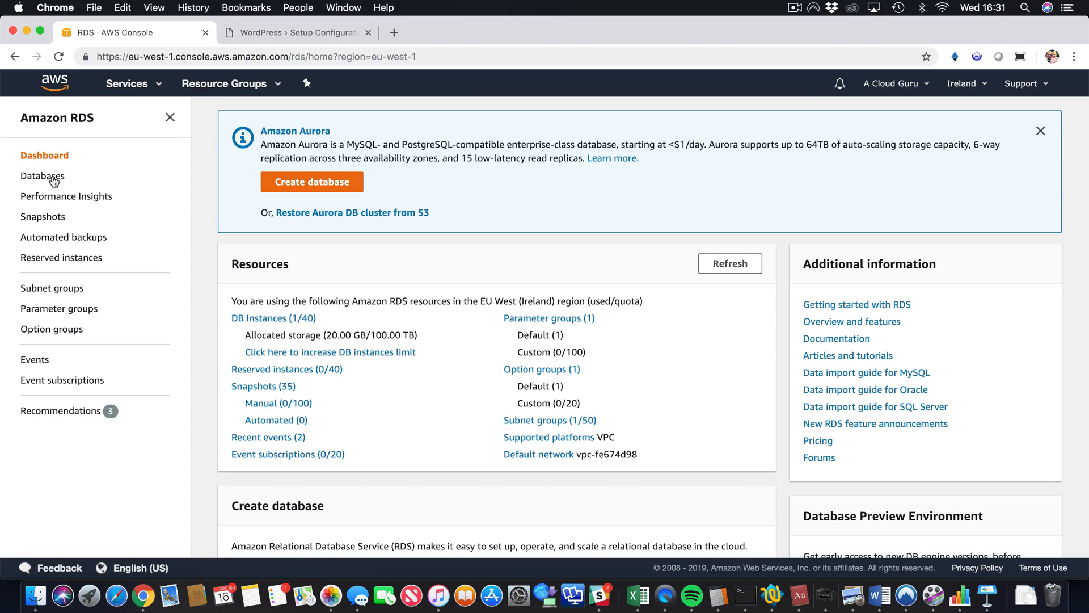
left_click(54, 181)
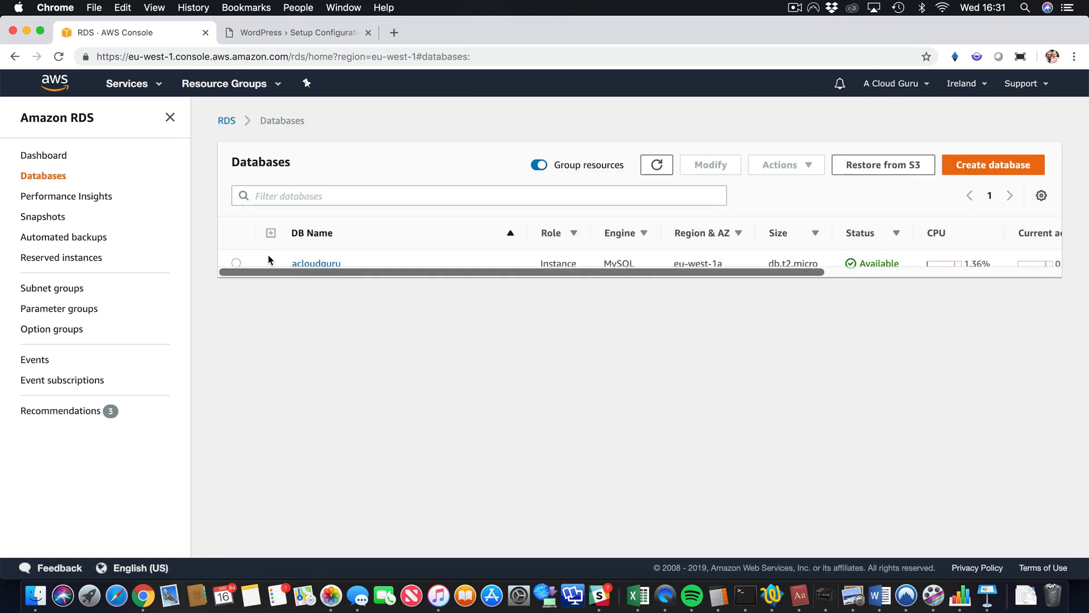
left_click(324, 264)
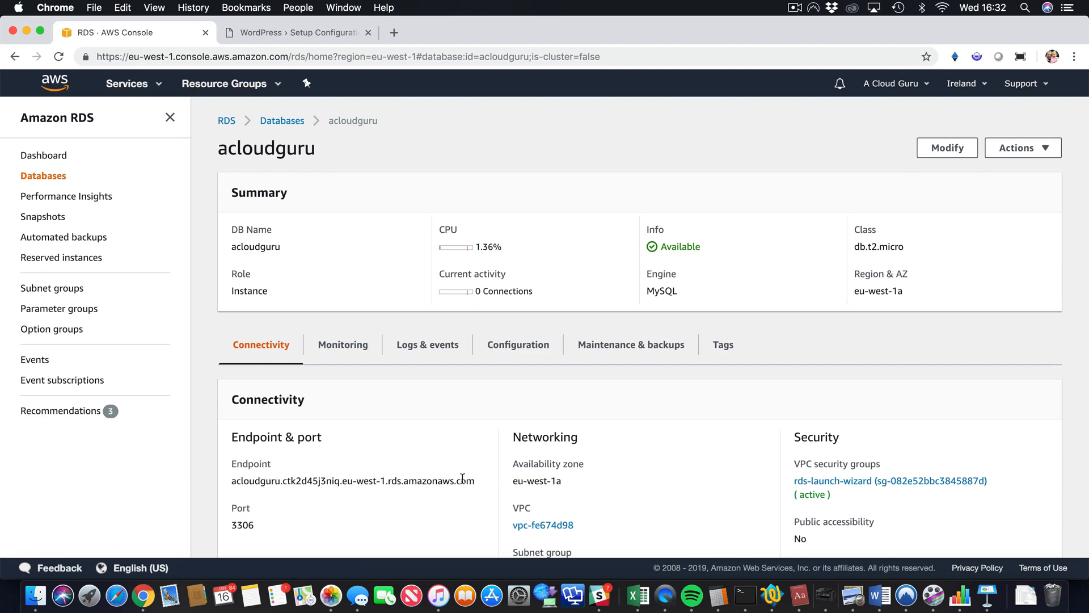
left_click_drag(475, 482, 232, 482)
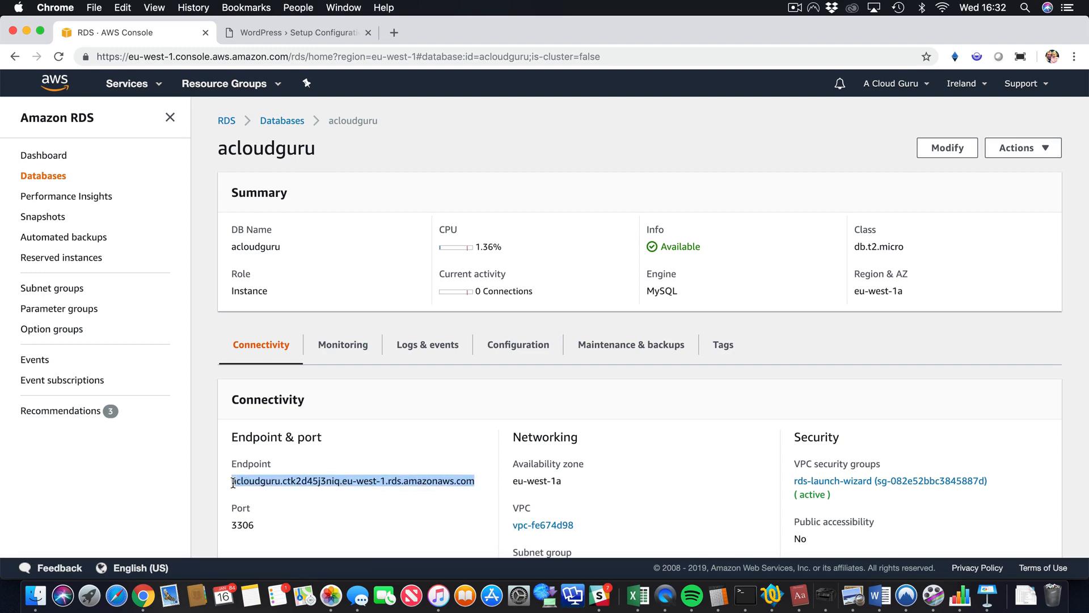
right_click(232, 482)
left_click(261, 484)
left_click(300, 38)
- Replace the localhost database host with the pasted RDS endpoint and submit the connection details
double_click(462, 327)
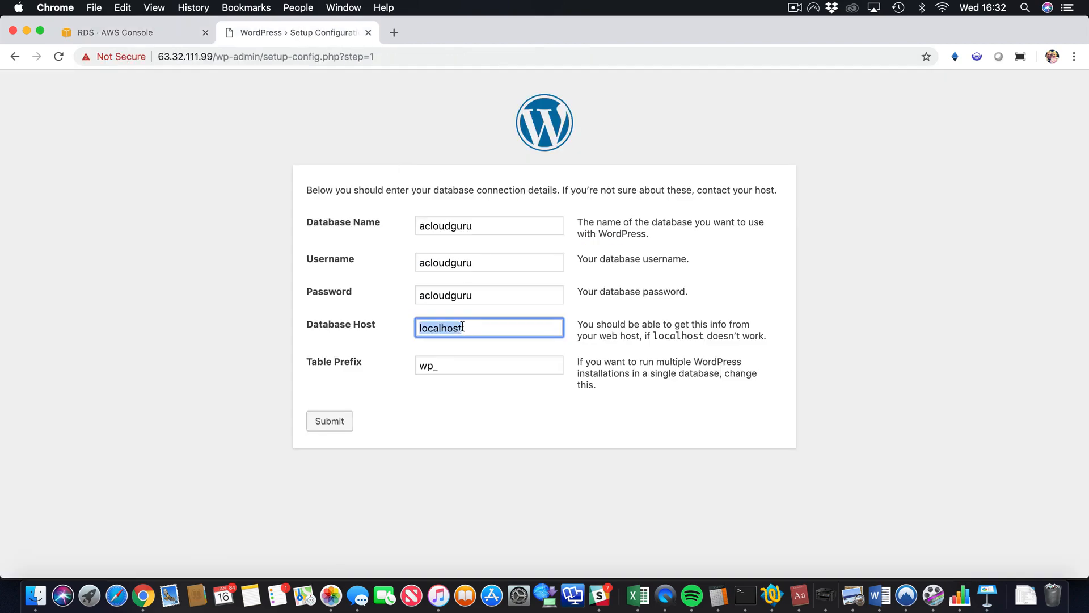
key("super+v")
left_click(333, 421)
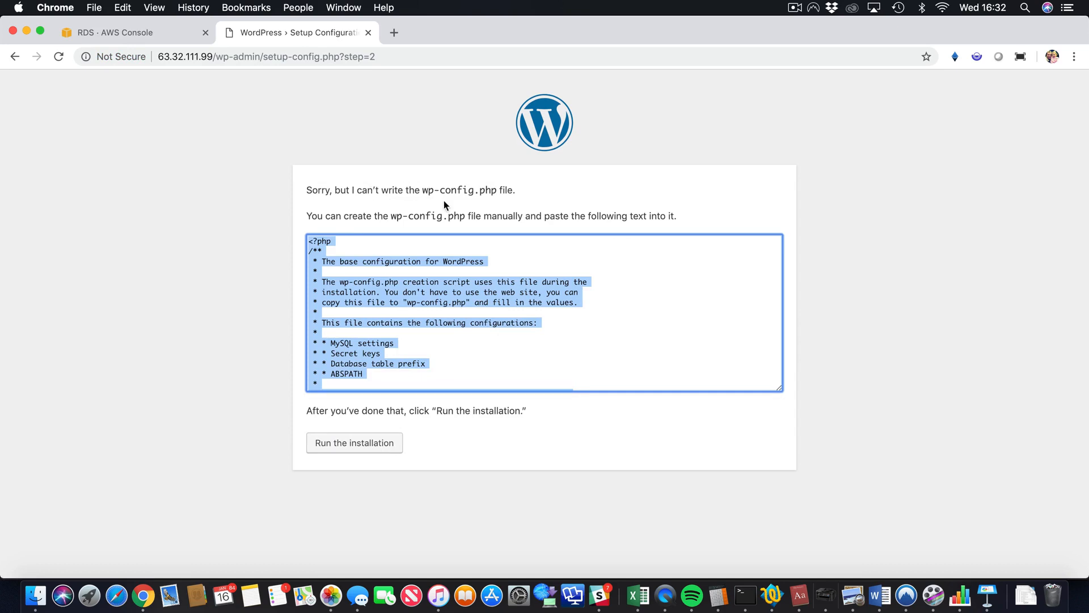
- Copy the wp-config.php text that WordPress generates
right_click(433, 264)
left_click(460, 291)
left_click(206, 247)
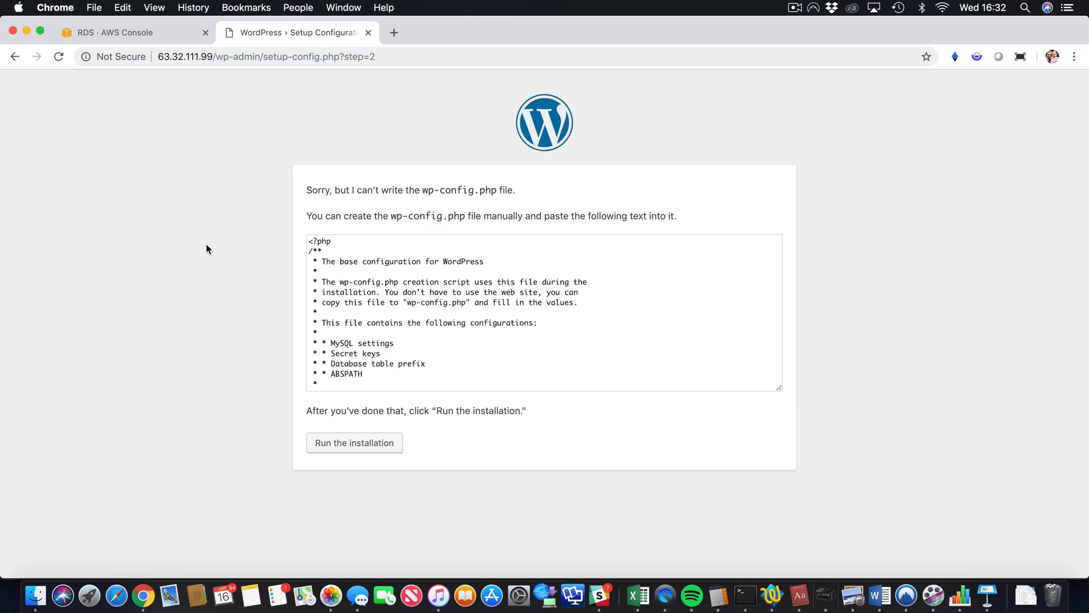
- Reconnect to the WordPress server over SSH and become root with sudo su
key("super+Tab")
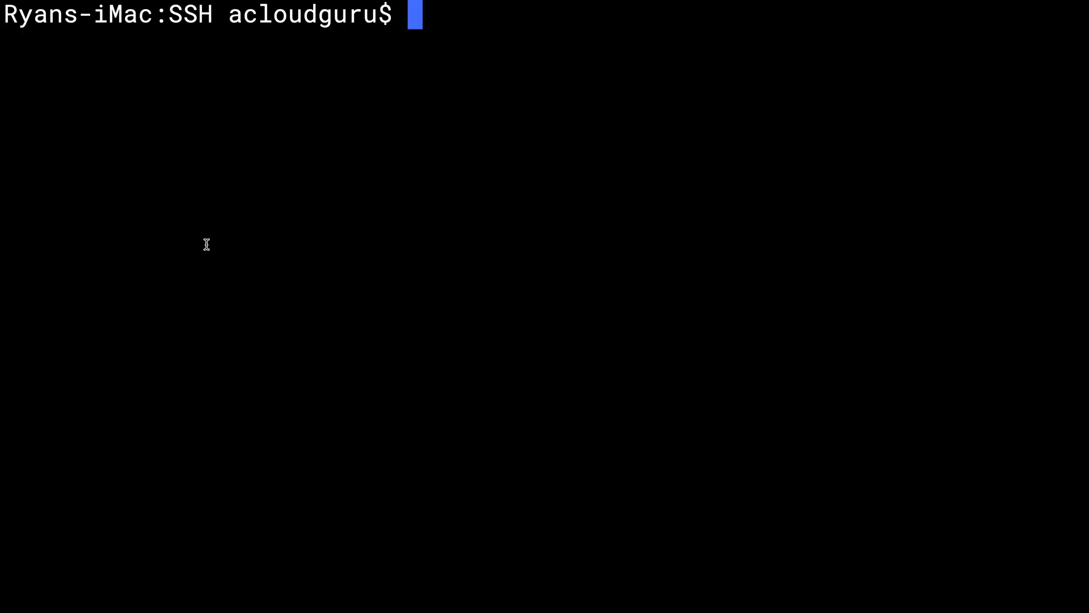
key("Up")
key("Up")
key("Return")
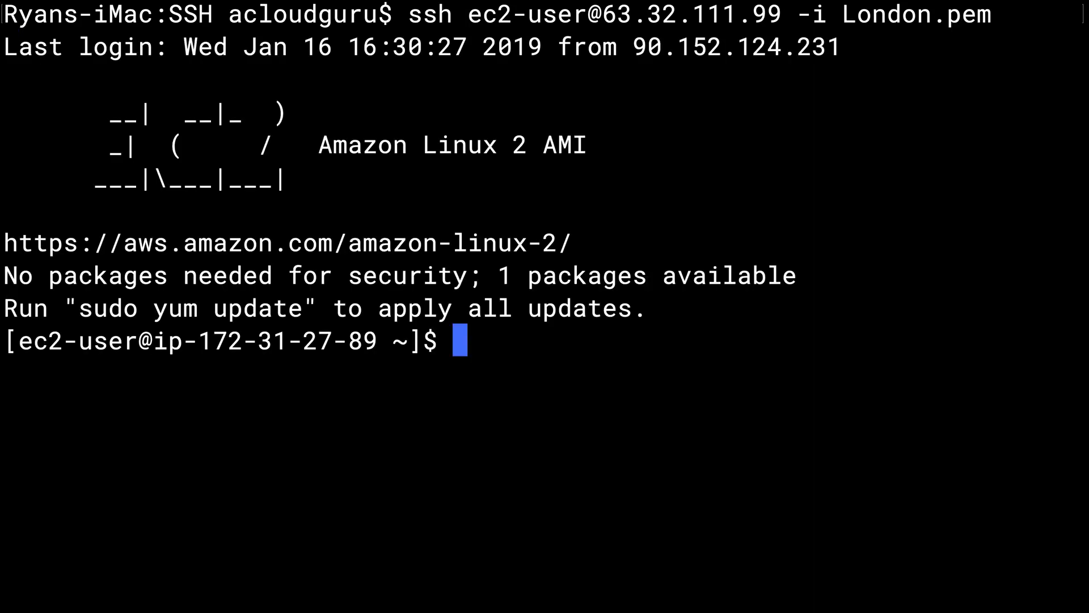
type("cd")
key("BackSpace")
key("BackSpace")
type("sudo ")
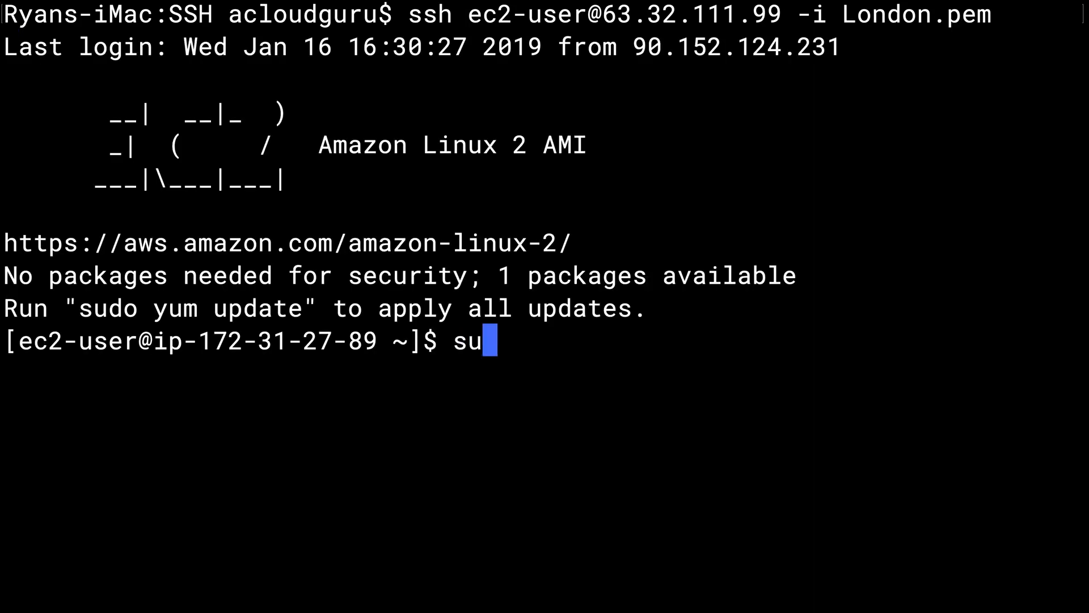
type("su")
key("Return")
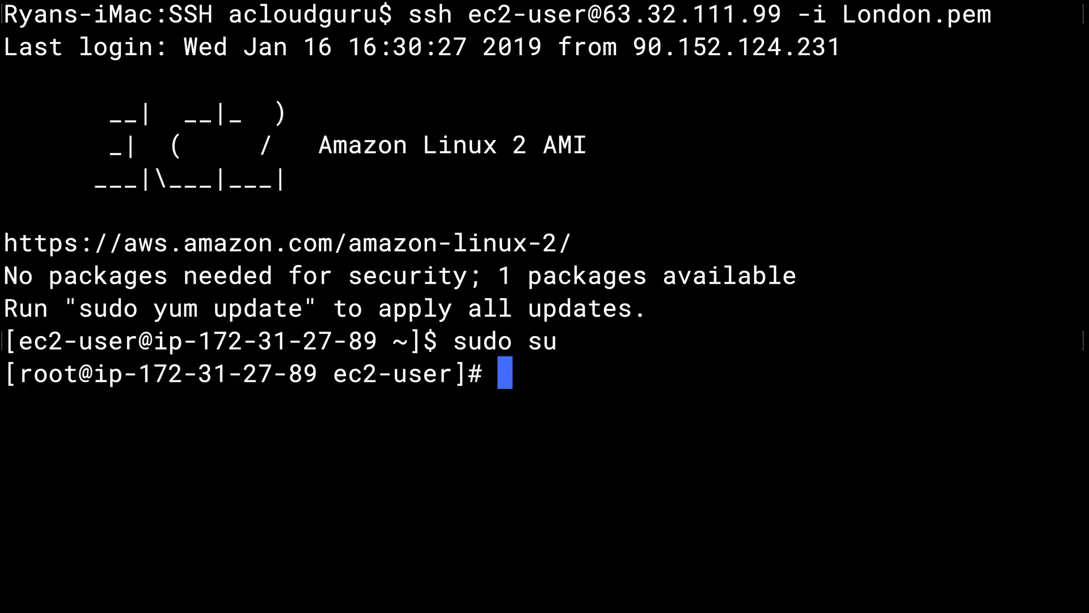
type("clear")
key("Return")
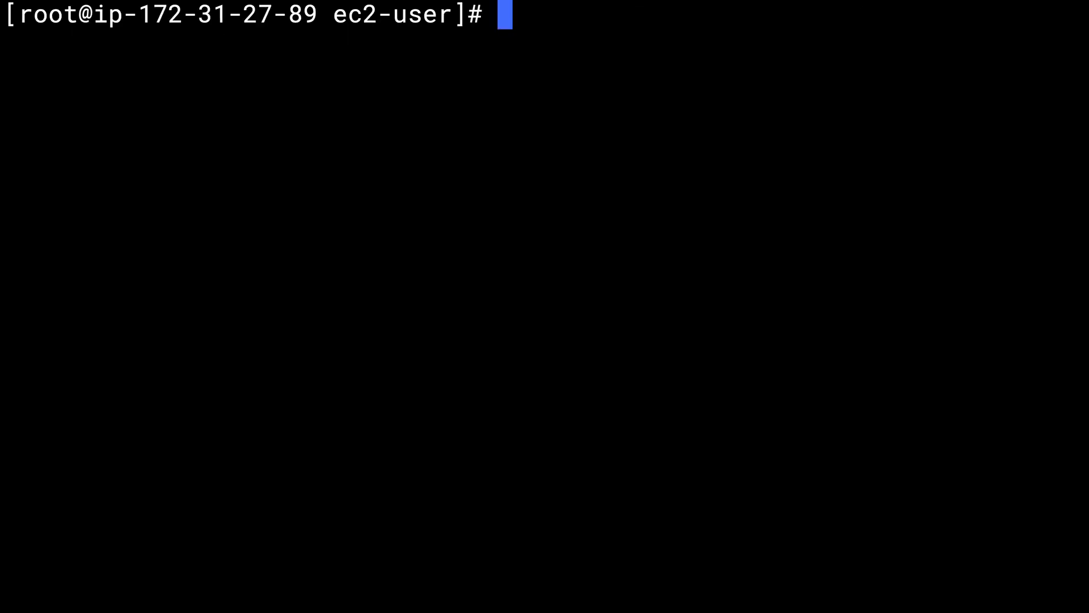
- In /var/www/html, create wp-config.php with nano, paste the configuration and save it
type("cd /var")
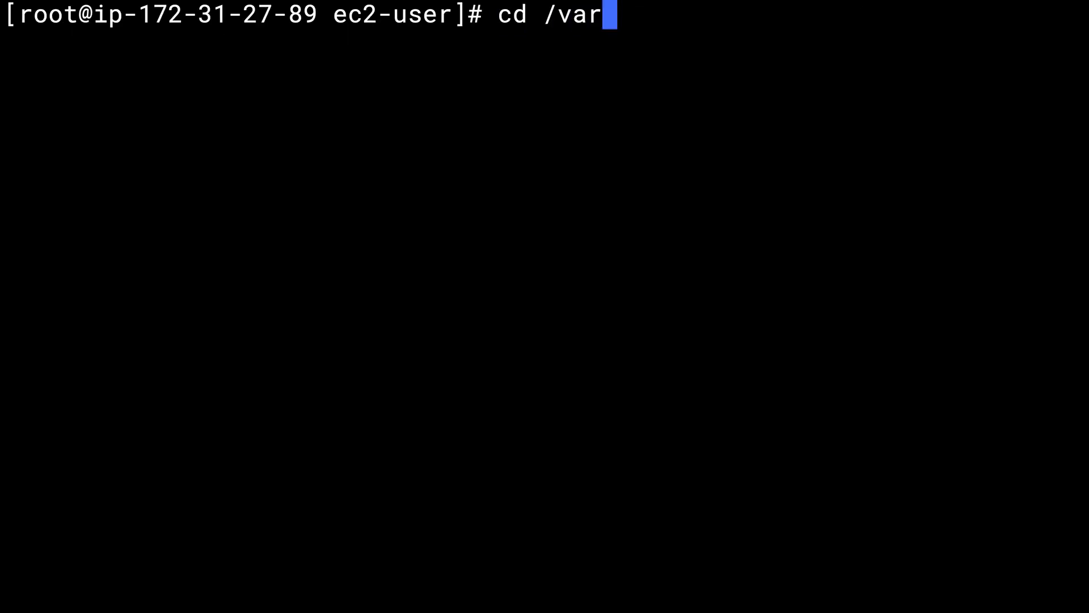
type("/www/html")
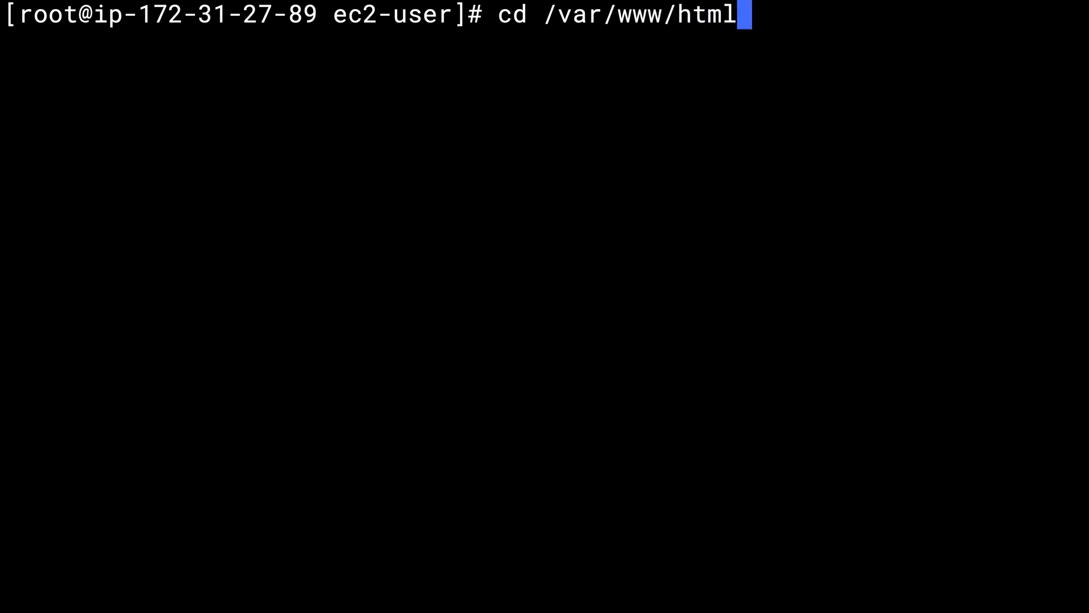
key("Return")
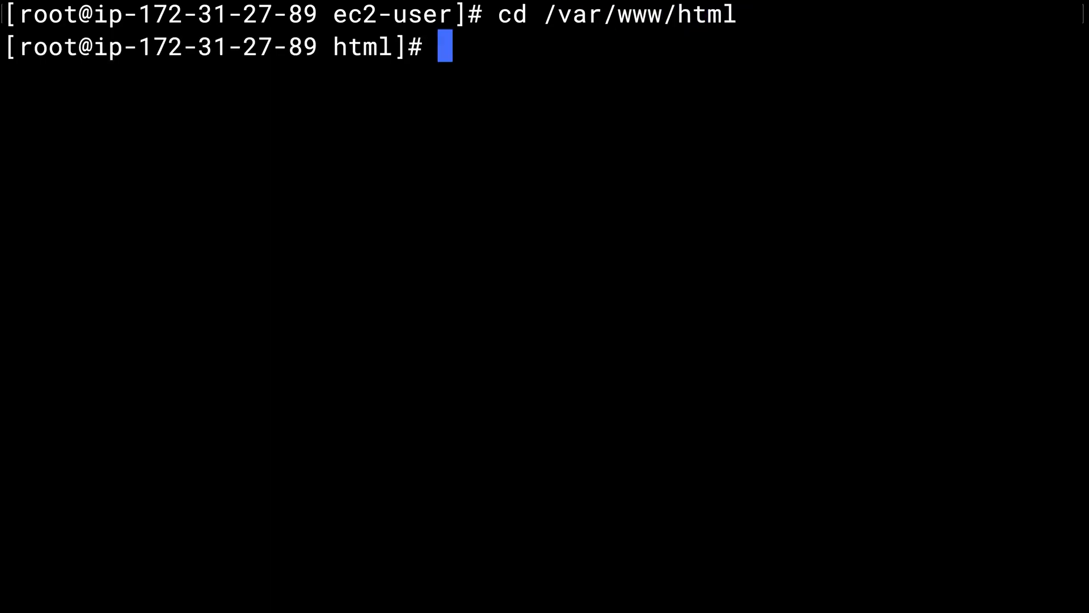
type("nano wp")
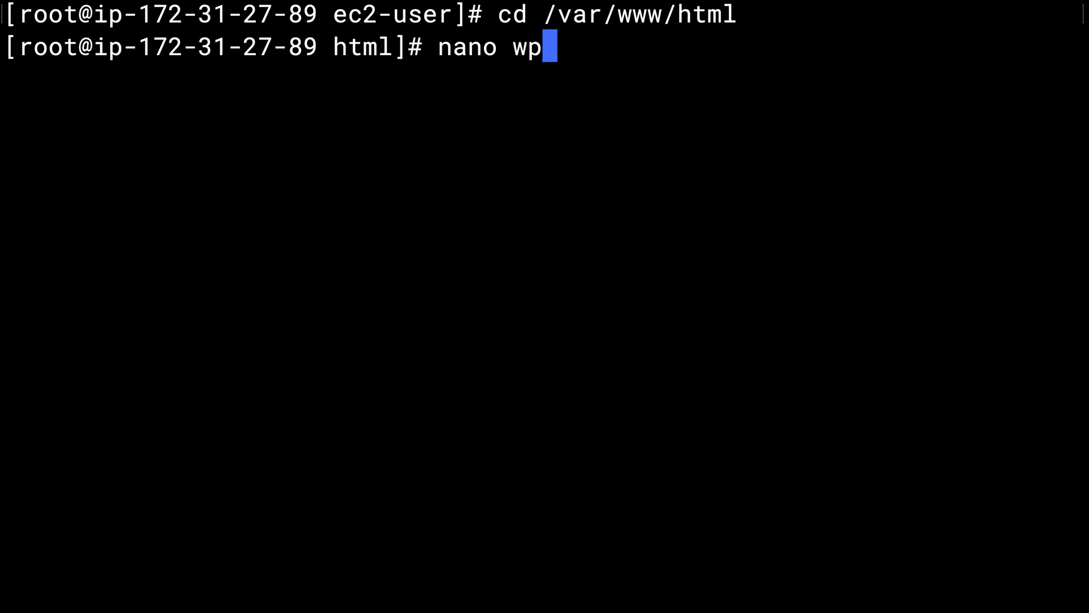
type("-config")
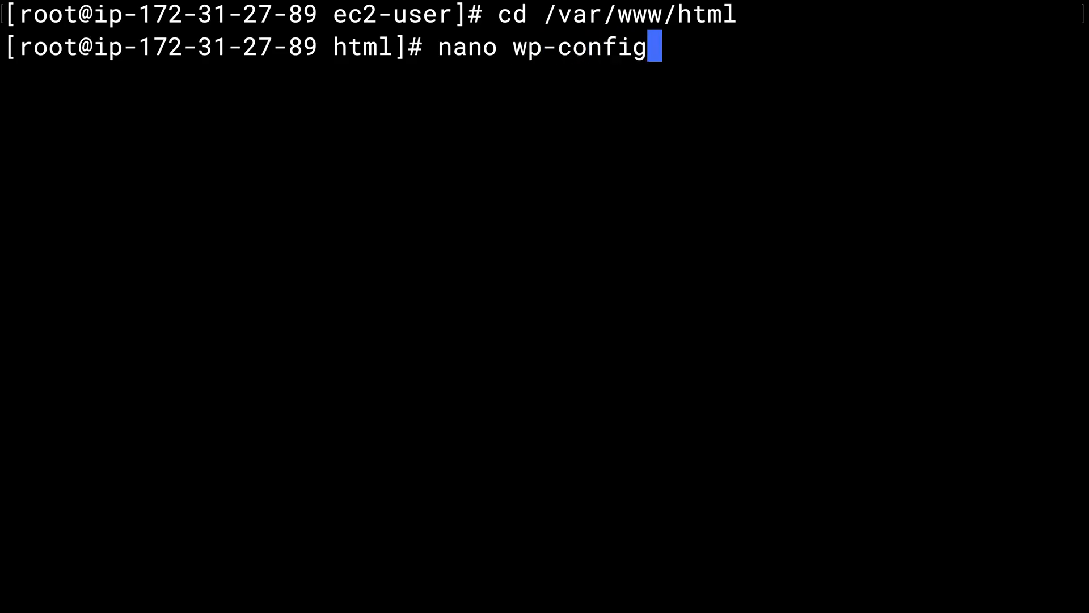
type(".php")
key("Return")
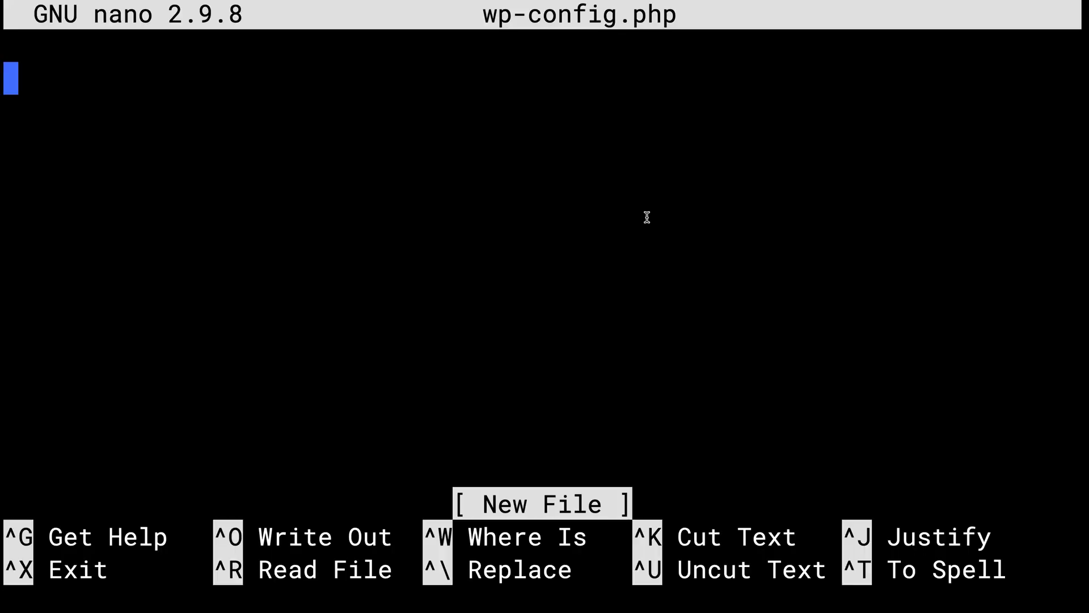
key("super+v")
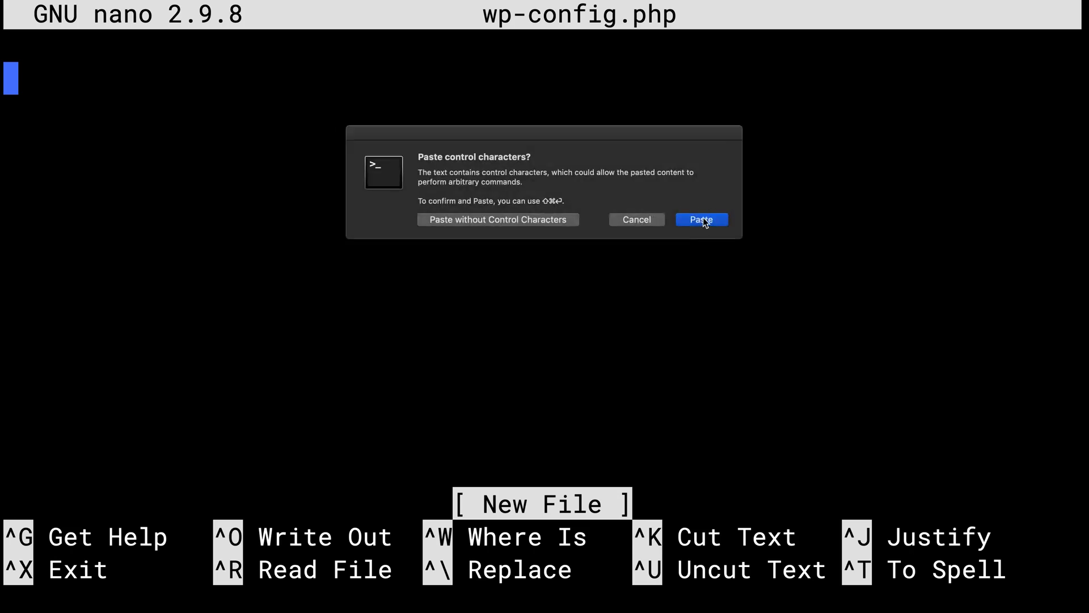
left_click(702, 219)
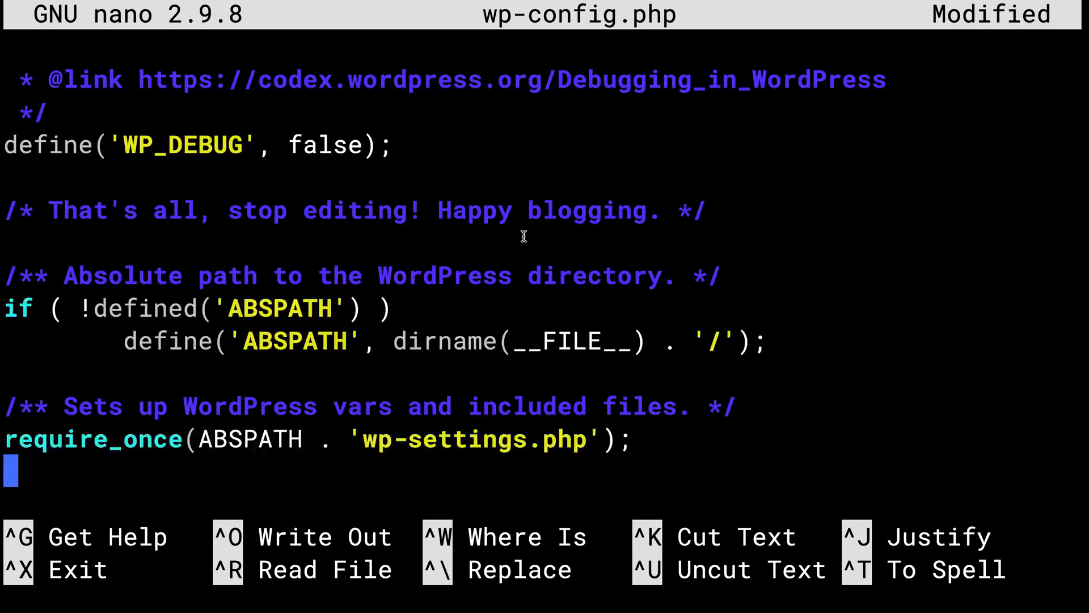
scroll(544, 272, "up", 10)
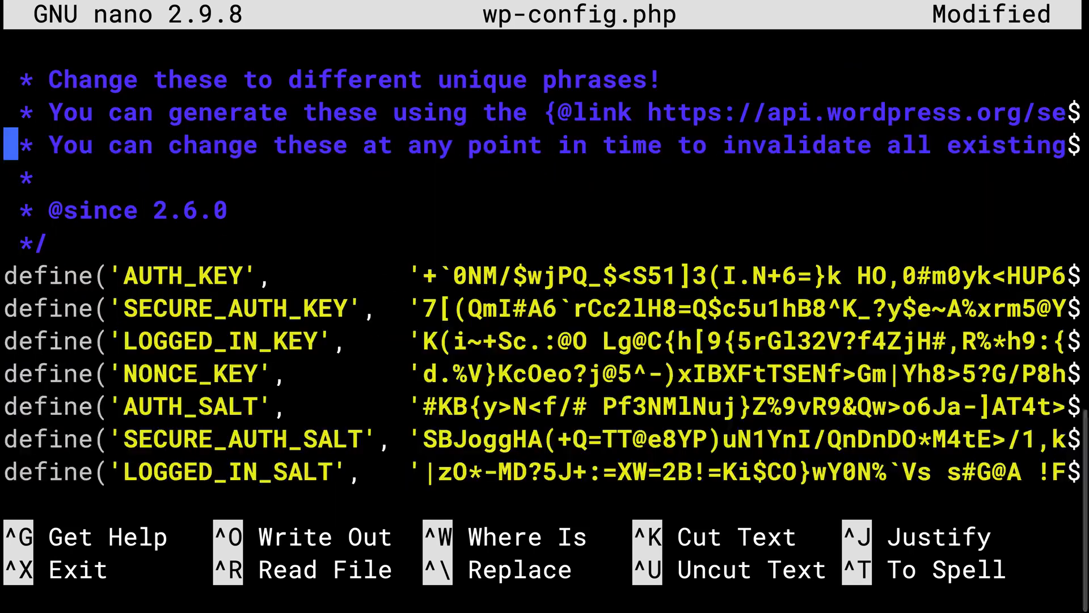
key("ctrl+x")
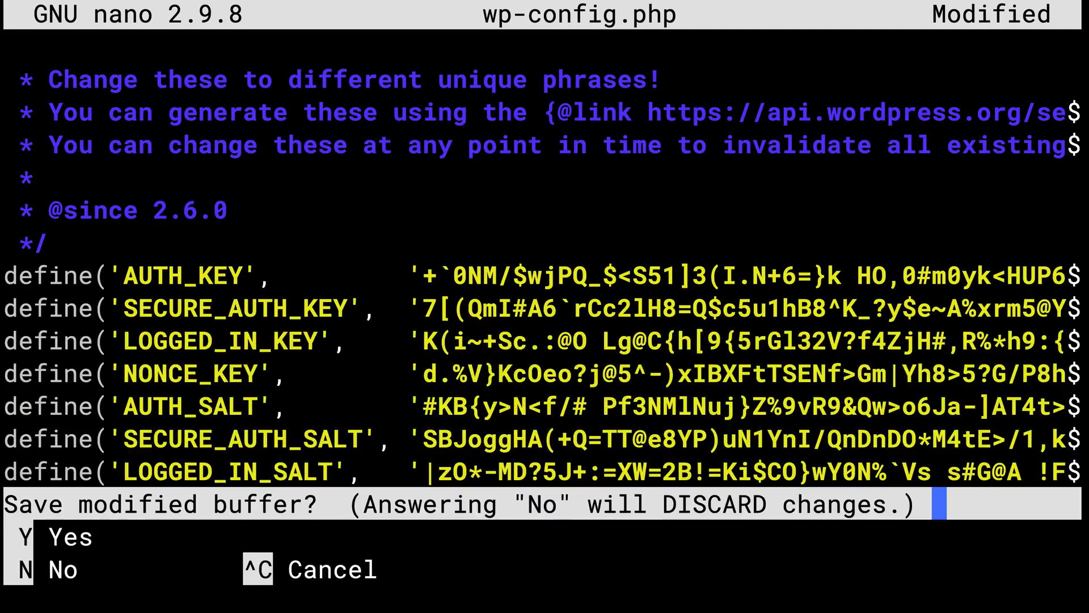
key("y")
key("Return")
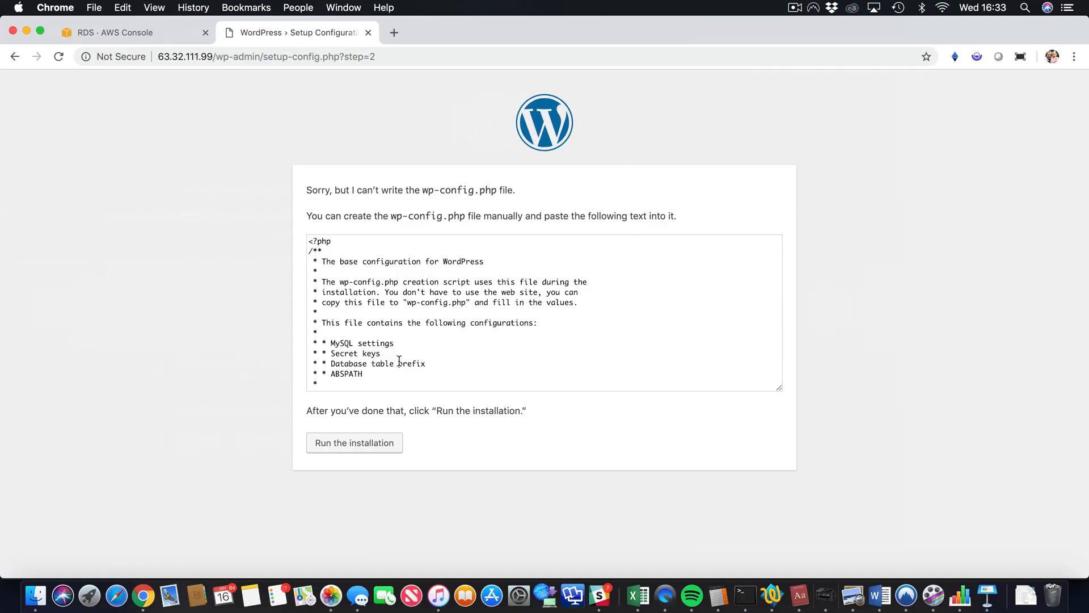
- Start the installation and enter site title Hello Cloud Gurus, an admin username and password
left_click(350, 443)
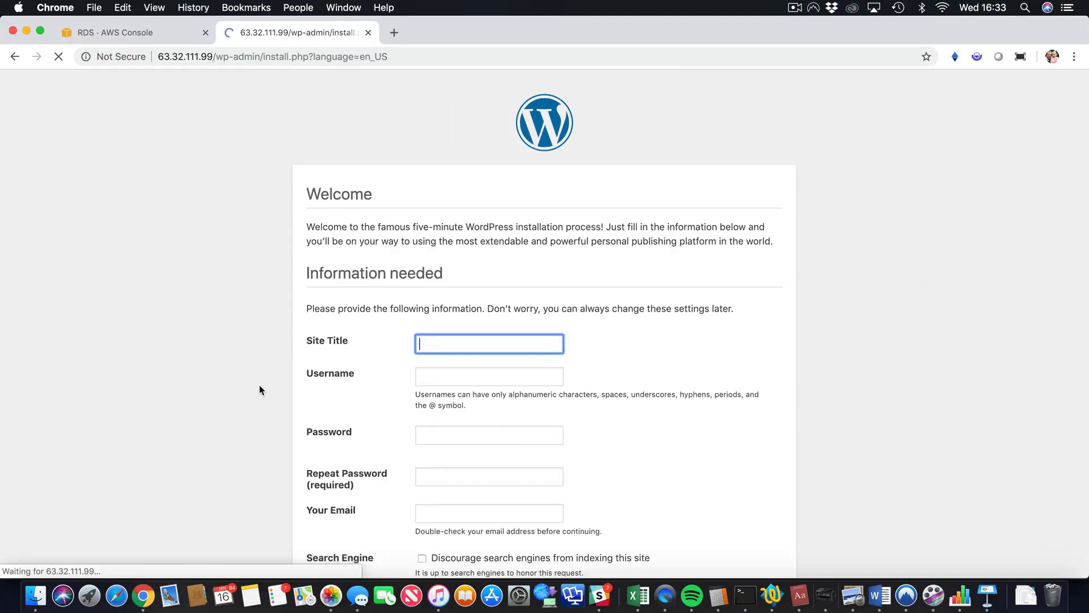
scroll(260, 386, "down", 2)
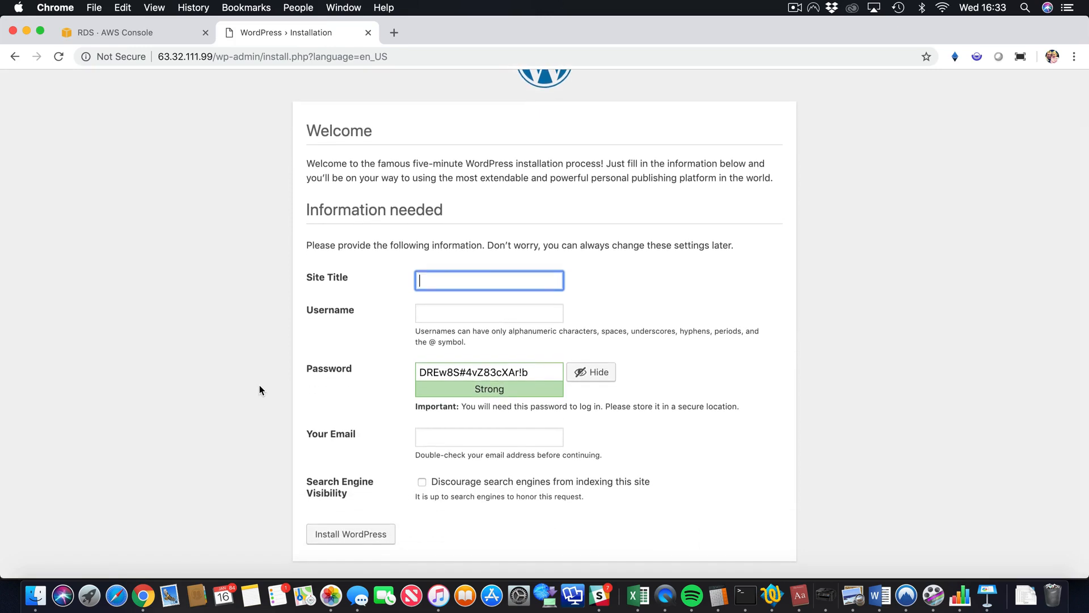
type("Hell")
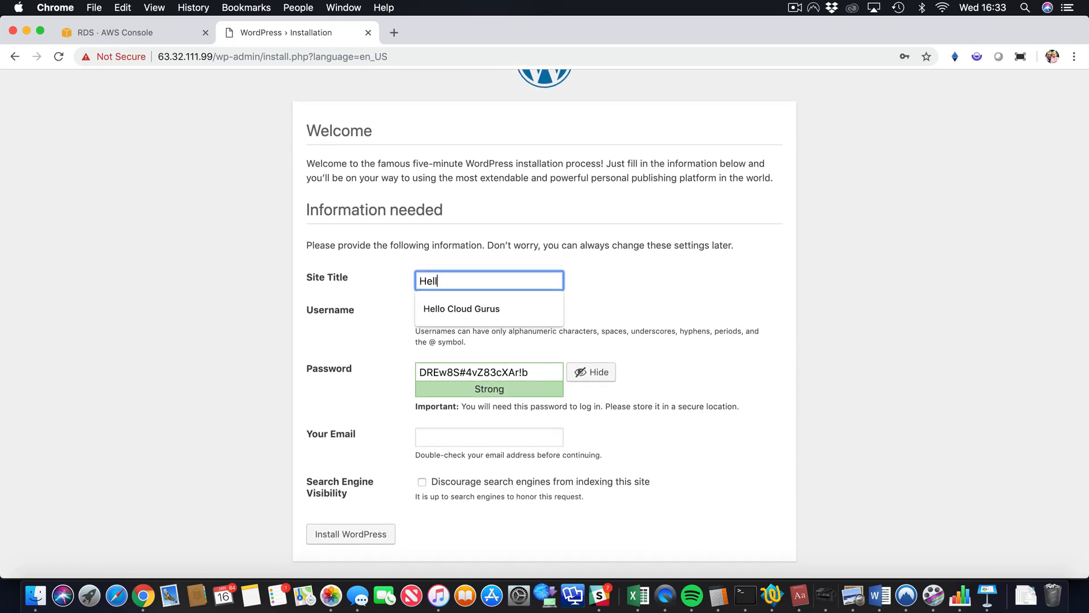
type("o Cloud Gurus")
key("Tab")
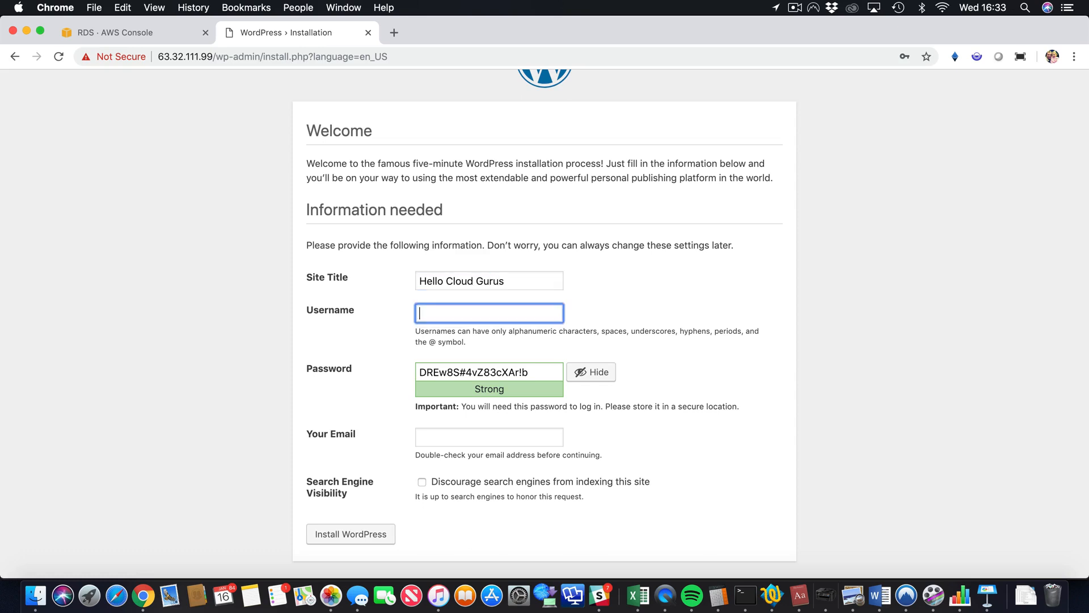
type("acloudguru")
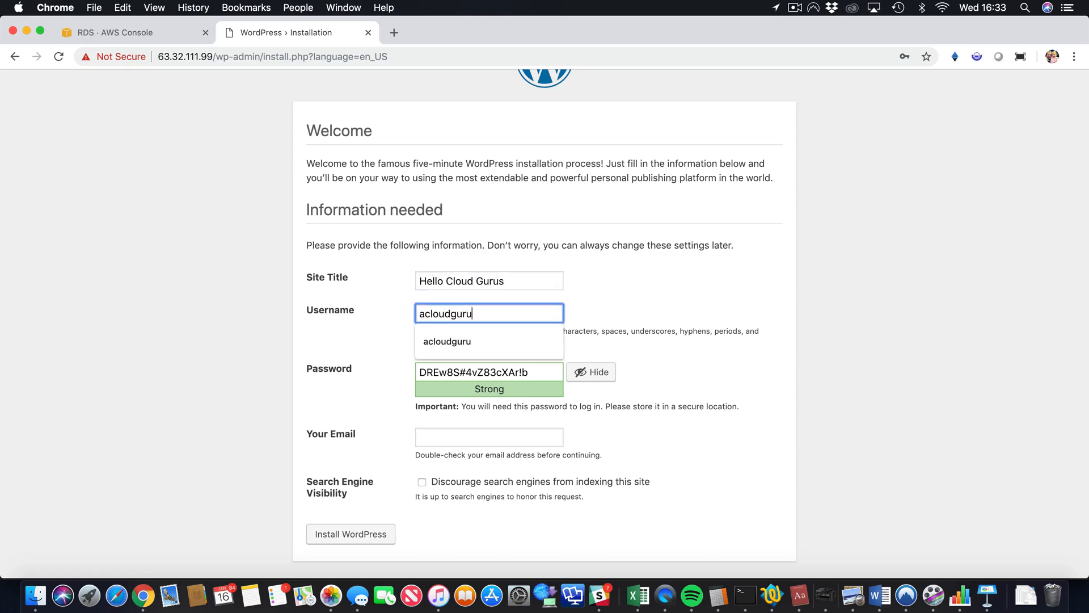
key("Tab")
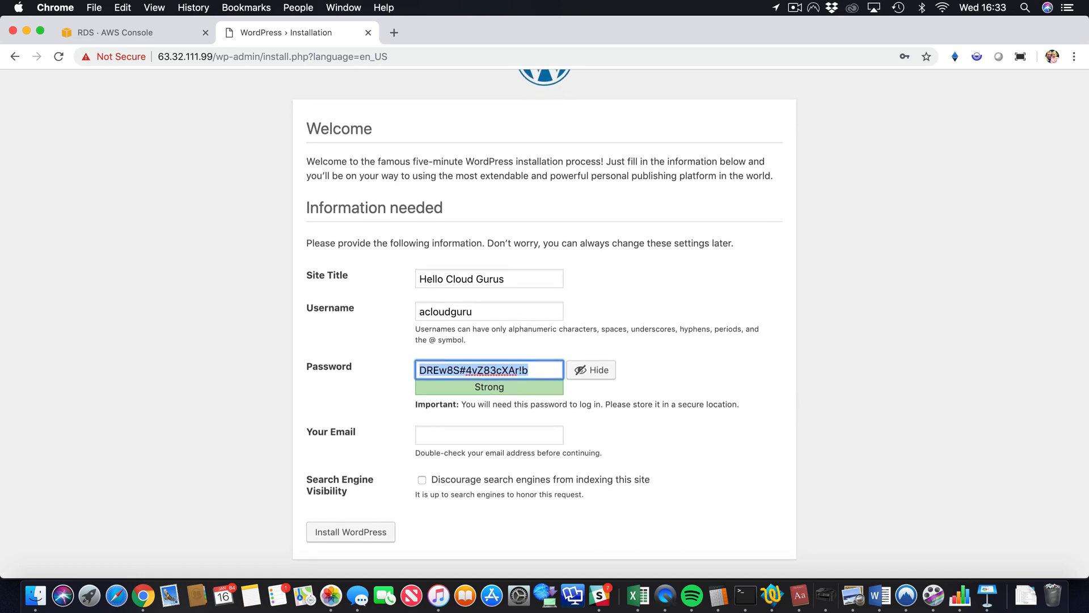
type("acloudguru")
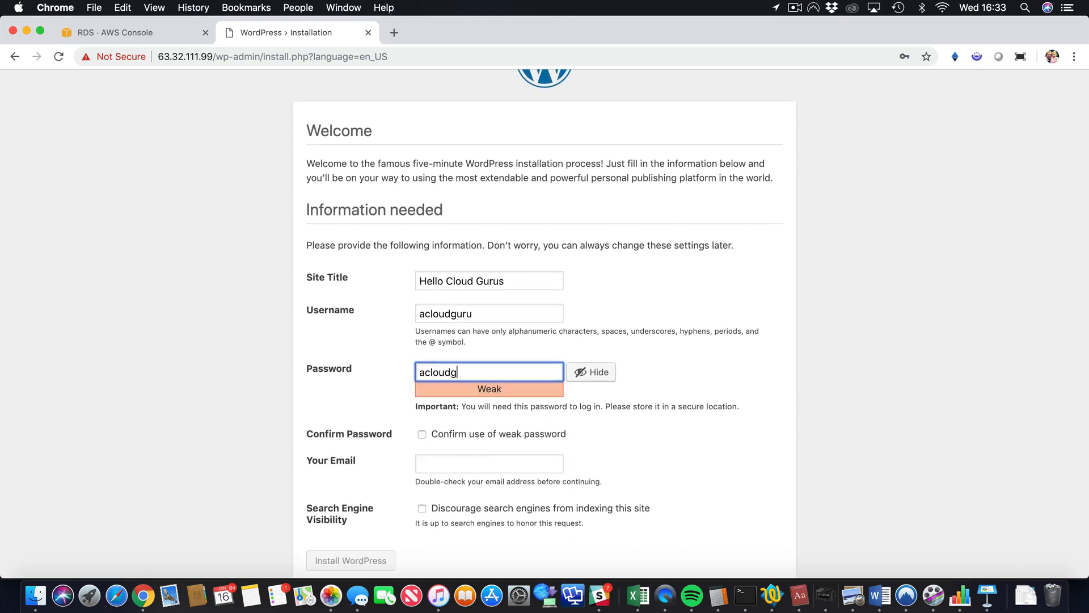
- Confirm use of the weak password and install WordPress, reaching the Success page
left_click(263, 392)
scroll(263, 392, "down", 1)
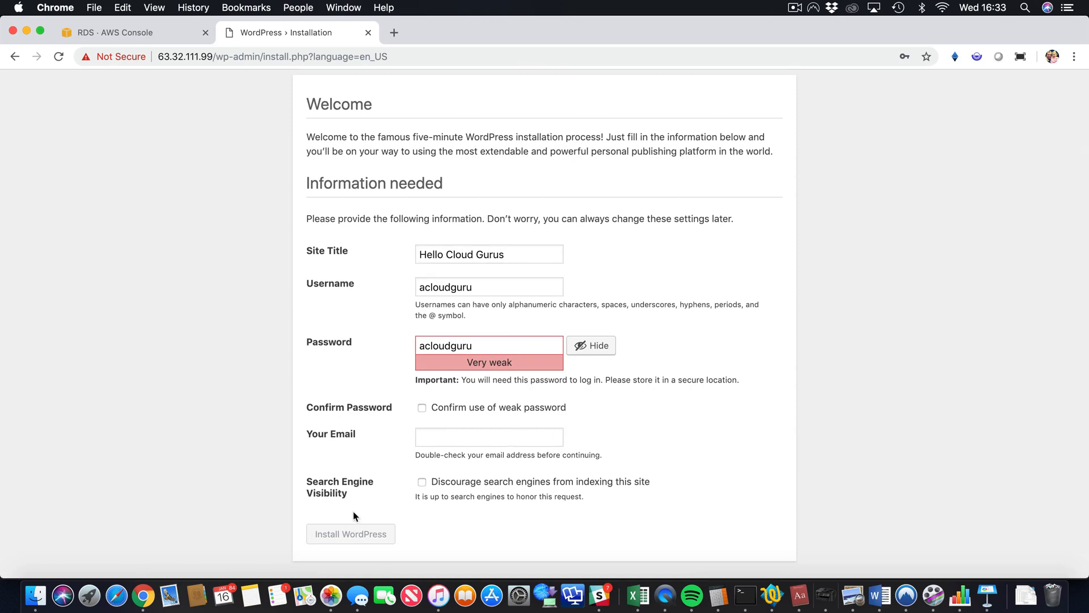
left_click(493, 409)
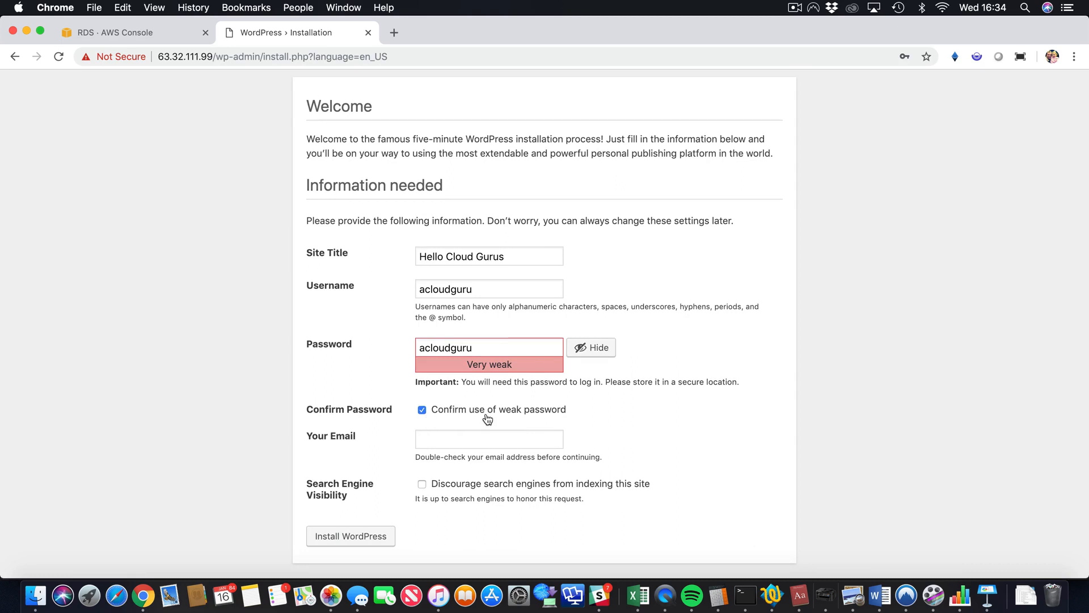
left_click(356, 537)
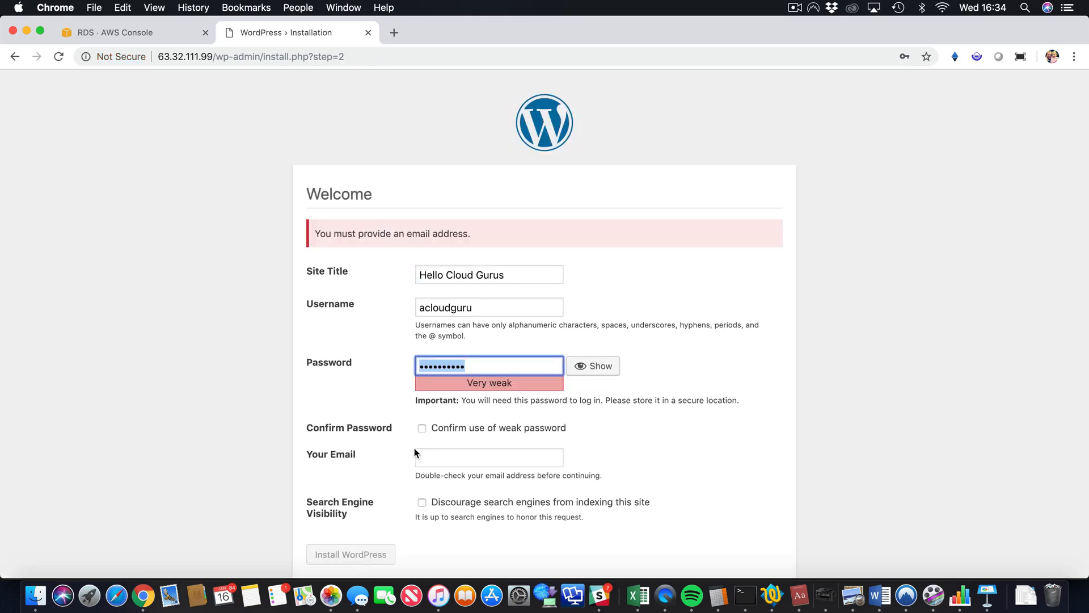
left_click(423, 429)
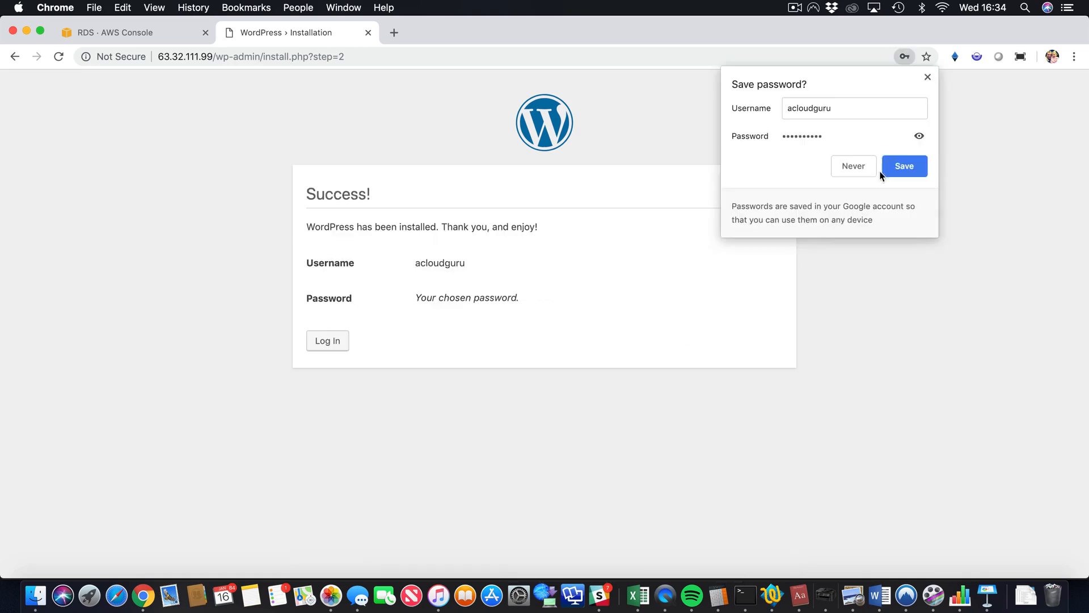
left_click(893, 170)
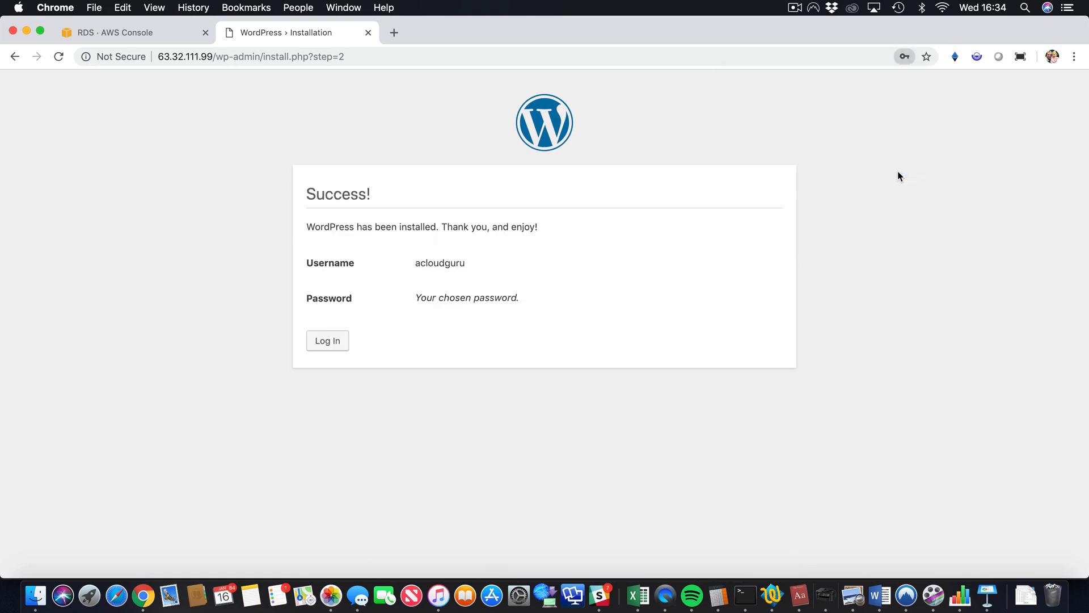
- Go to the Hello Cloud Gurus login page and sign in with the autofilled admin credentials
left_click(329, 341)
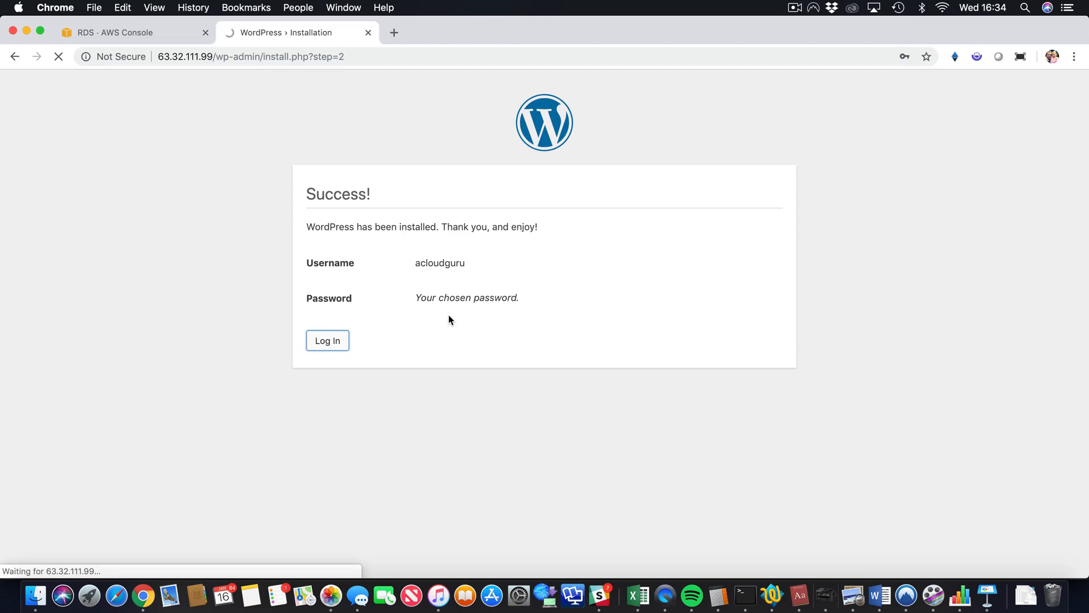
left_click(615, 364)
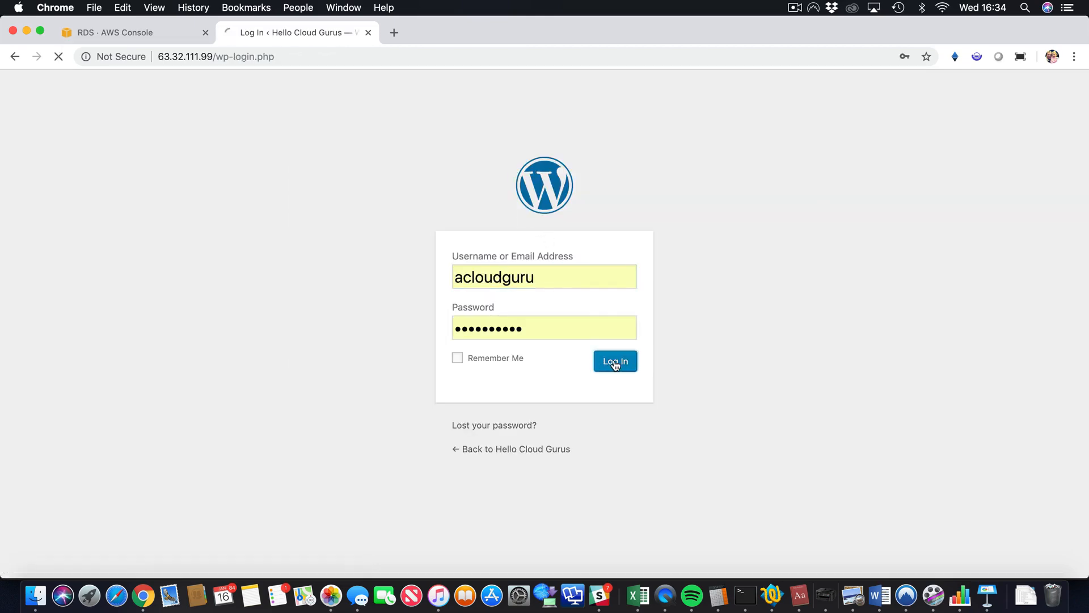